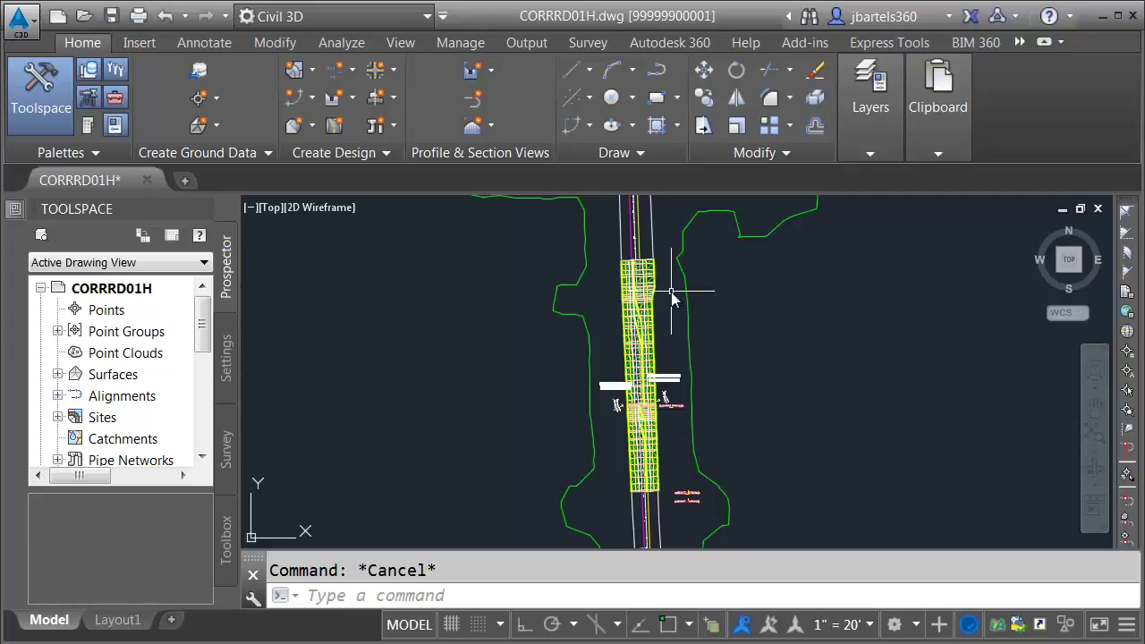
# Step: Zoom and pan to the corridor intersection with the EL 10.28, 9.91, 9.90 and 10.30 labels
pyautogui.moveTo(666, 303)
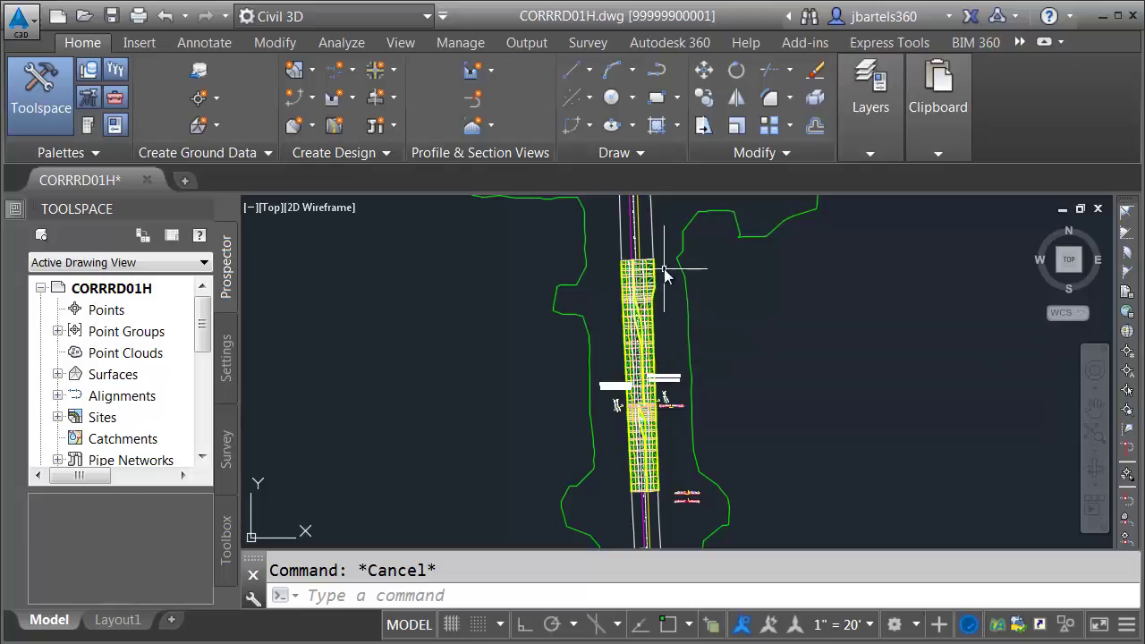
pyautogui.scroll(5, 611, 442)
pyautogui.moveTo(569, 400); pyautogui.dragTo(644, 343, button='middle')
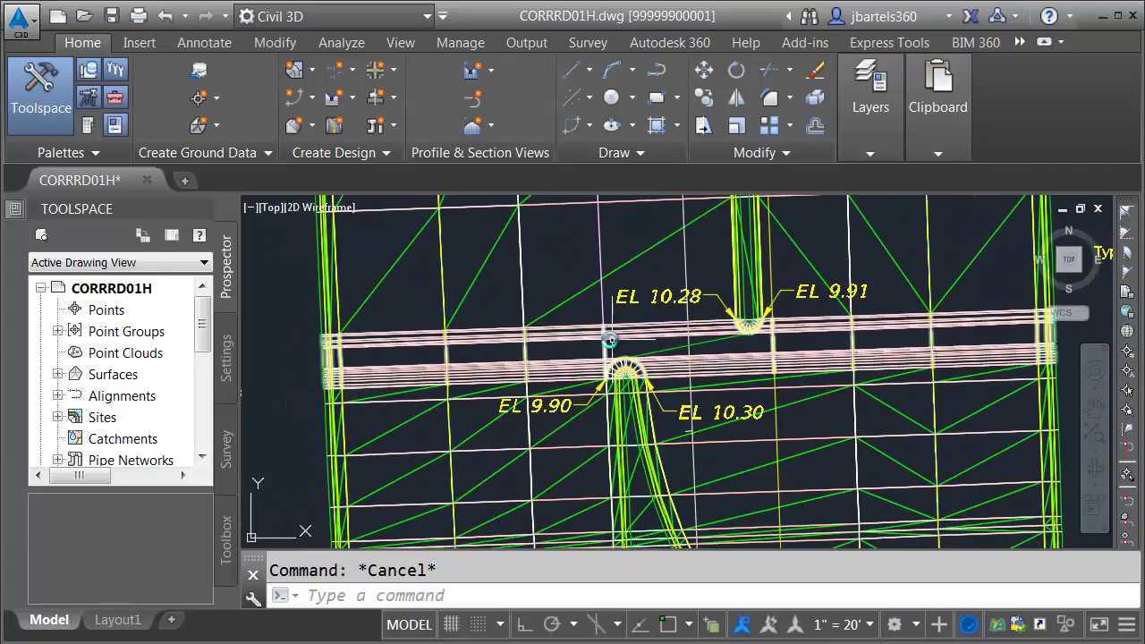
# Step: Create a new corridor surface for the SR7 Blend Area corridor named SR7 Blend Area TOP
pyautogui.click(602, 344)
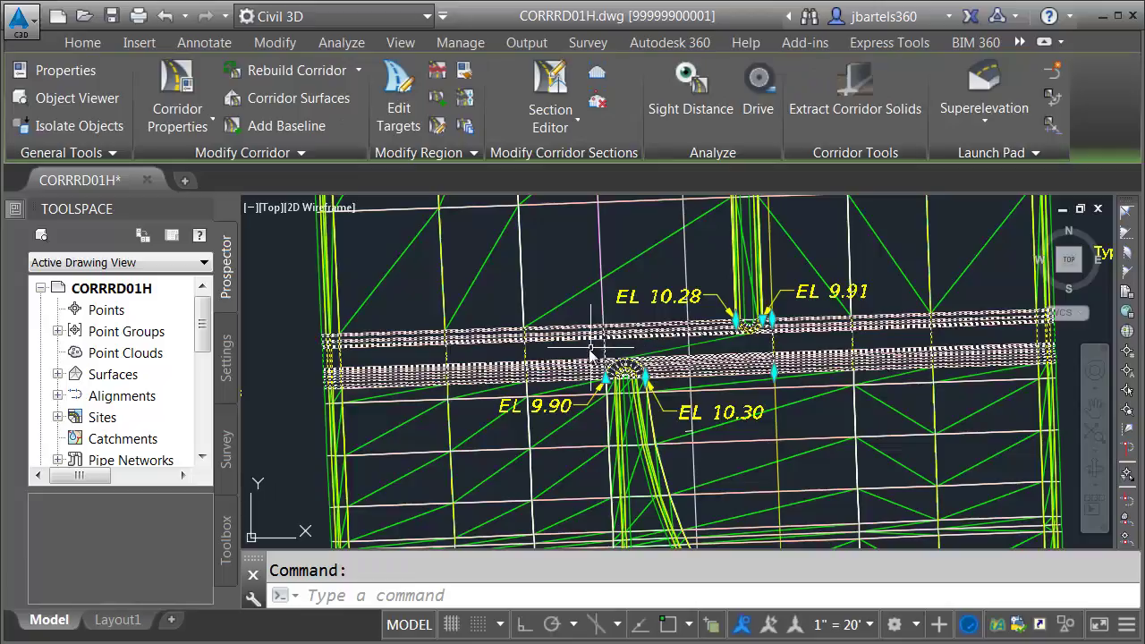
pyautogui.click(304, 98)
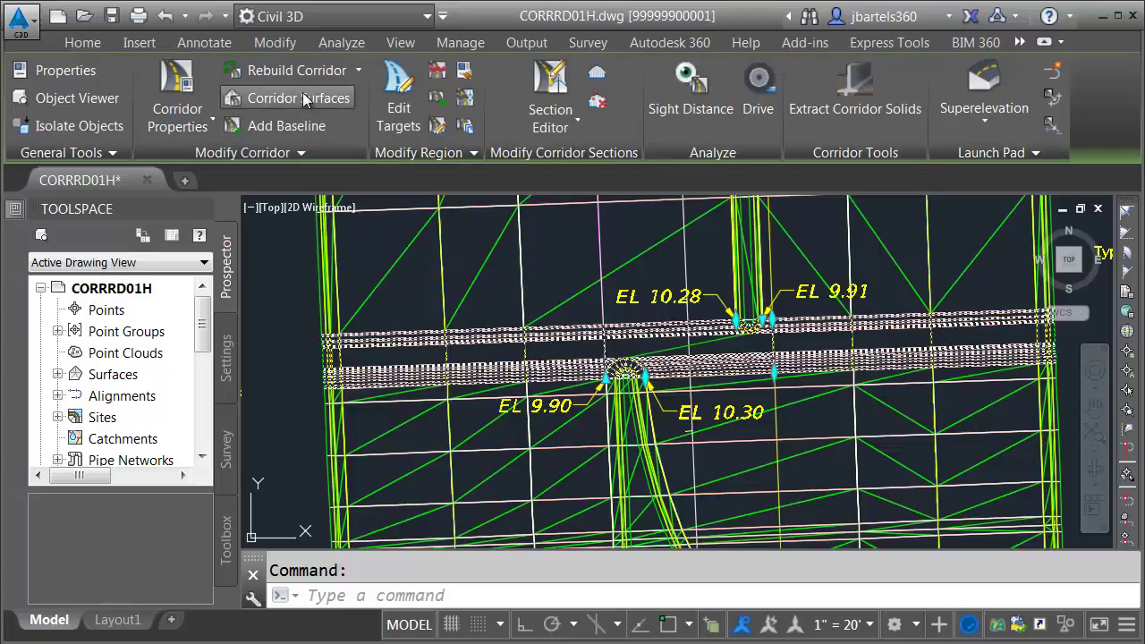
pyautogui.click(137, 174)
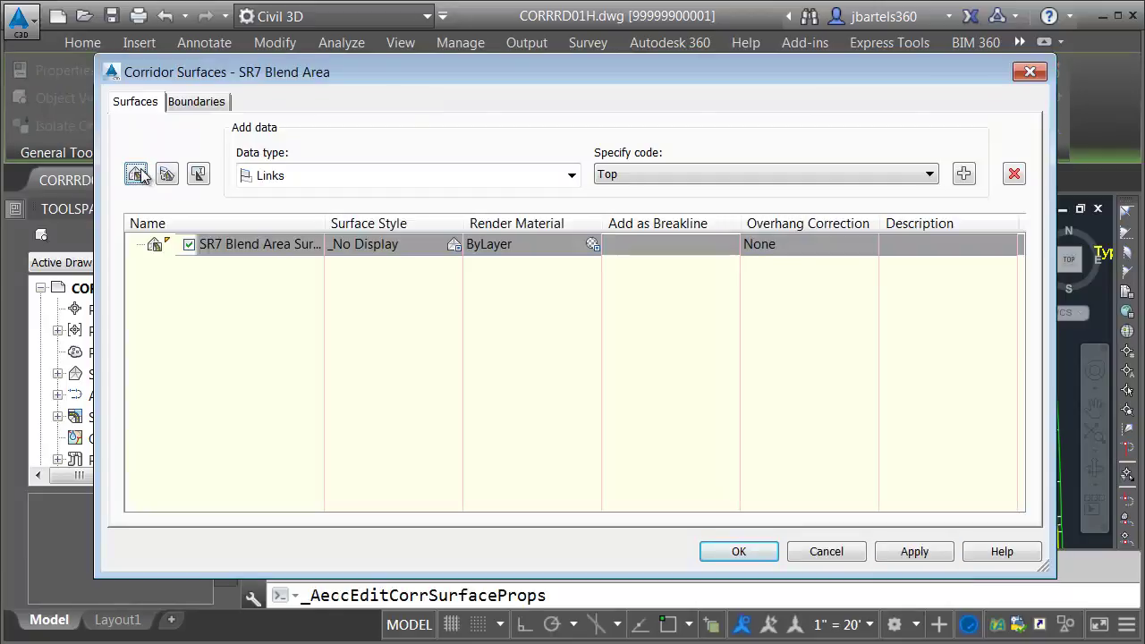
pyautogui.click(273, 247)
pyautogui.click(273, 249)
pyautogui.moveTo(246, 248); pyautogui.dragTo(301, 247)
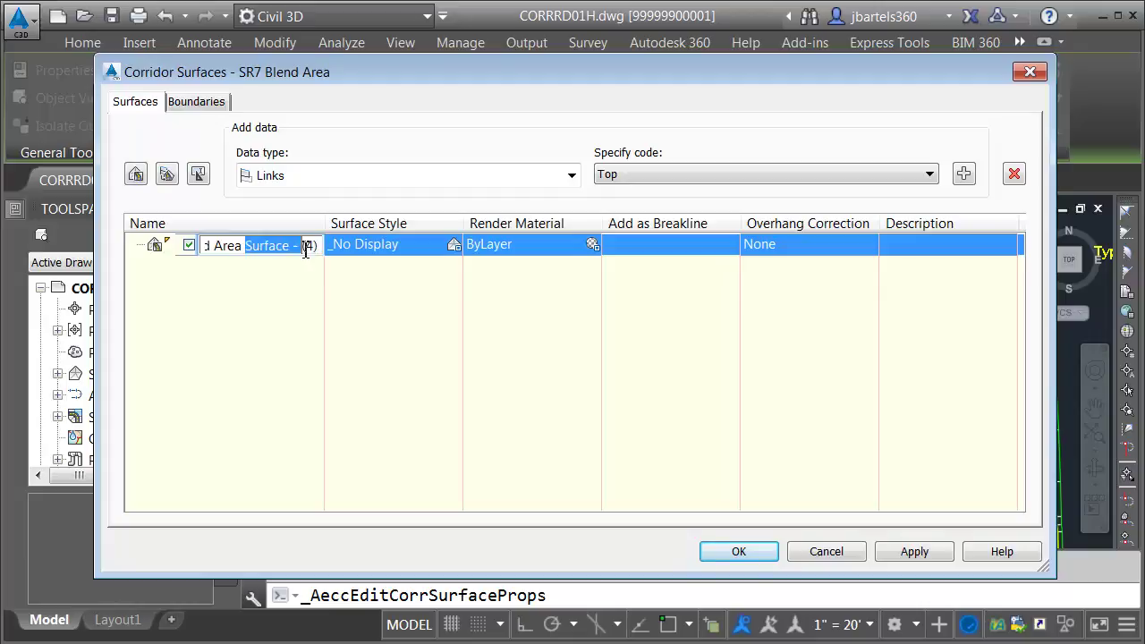
pyautogui.write('TOP')
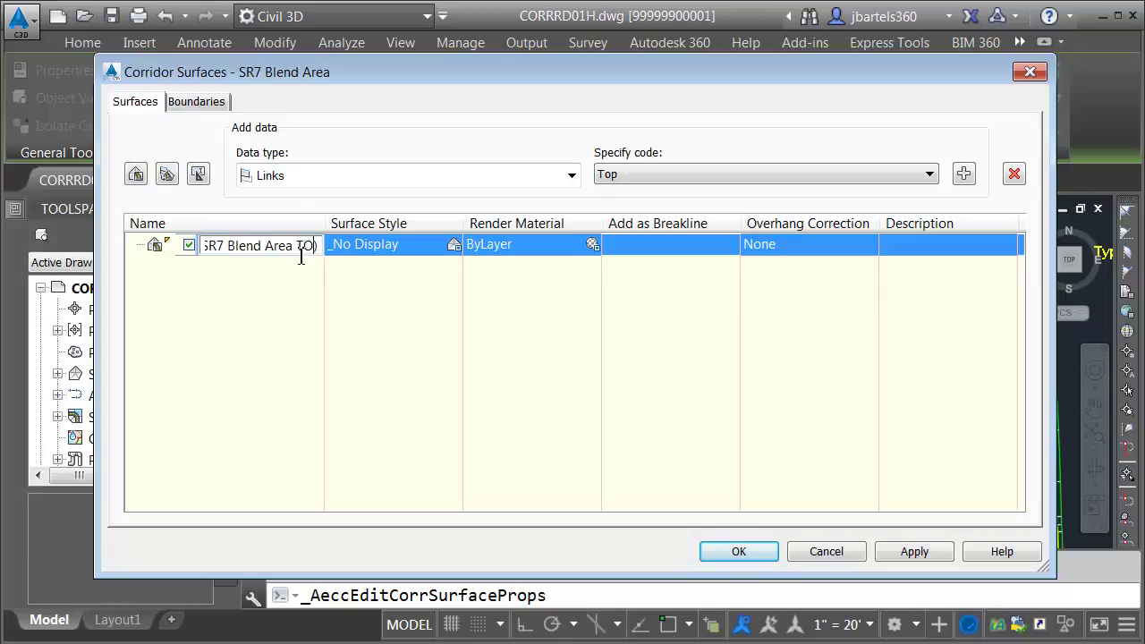
pyautogui.press('Delete')
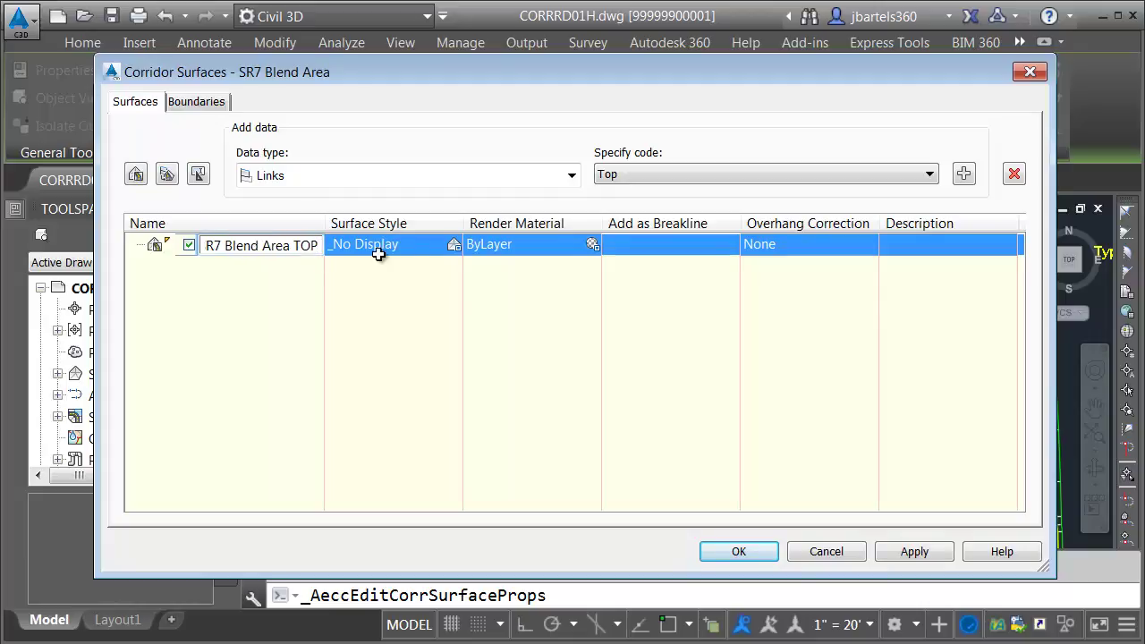
# Step: Set the surface style to Triangles 1-1 Existing [Green]
pyautogui.click(453, 245)
pyautogui.click(474, 148)
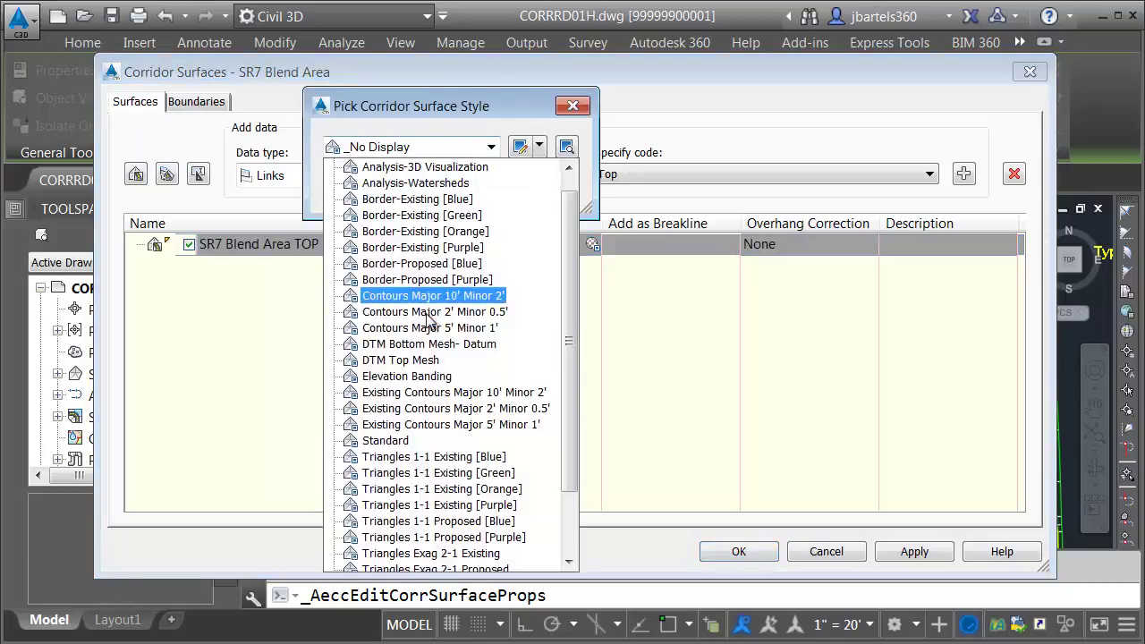
pyautogui.click(425, 472)
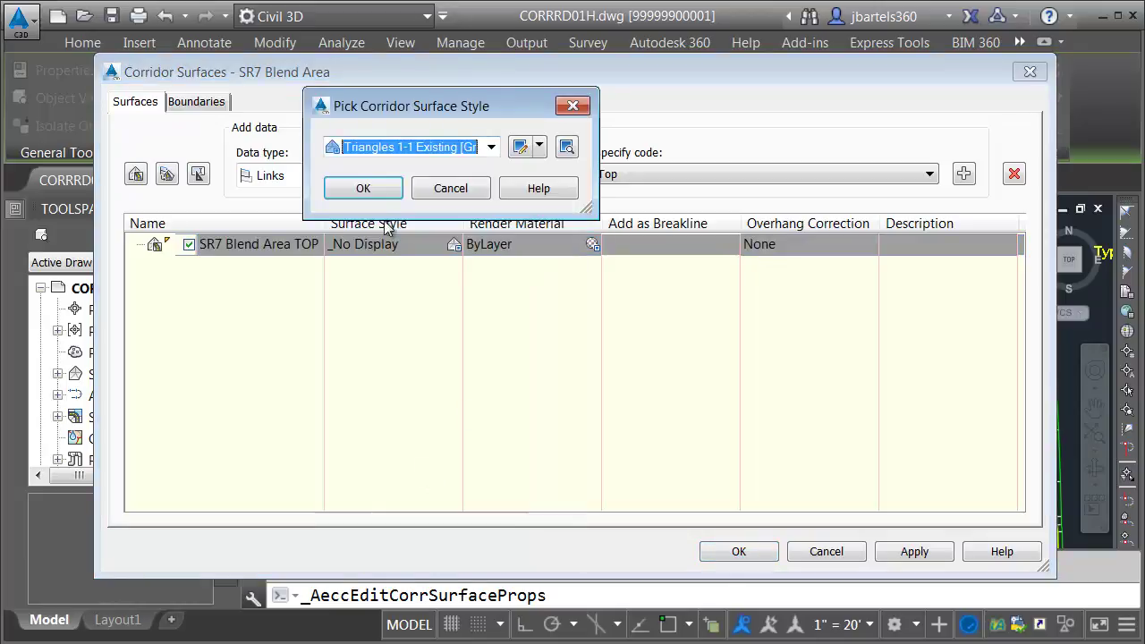
pyautogui.click(365, 189)
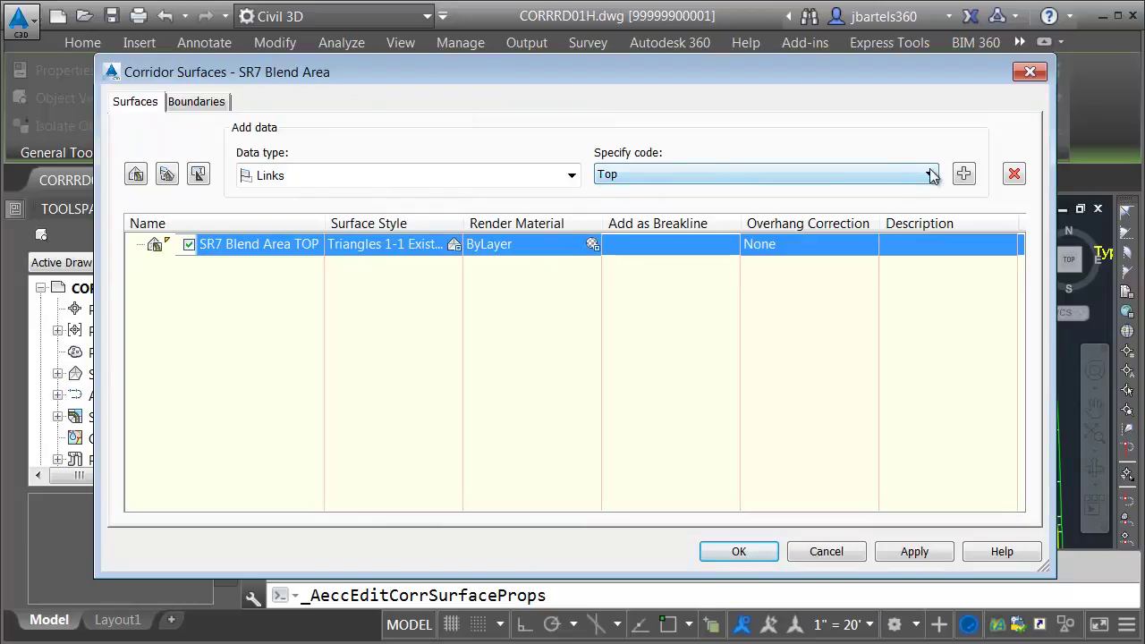
# Step: Add Top links as a breakline with Top Links overhang correction
pyautogui.click(963, 173)
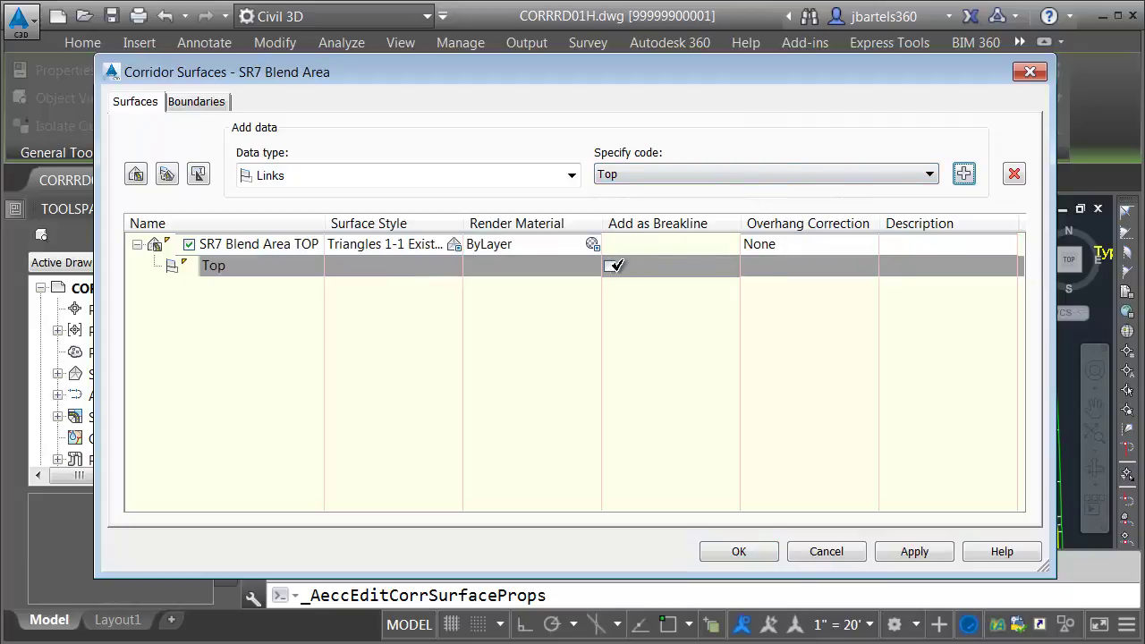
pyautogui.click(612, 265)
pyautogui.click(761, 244)
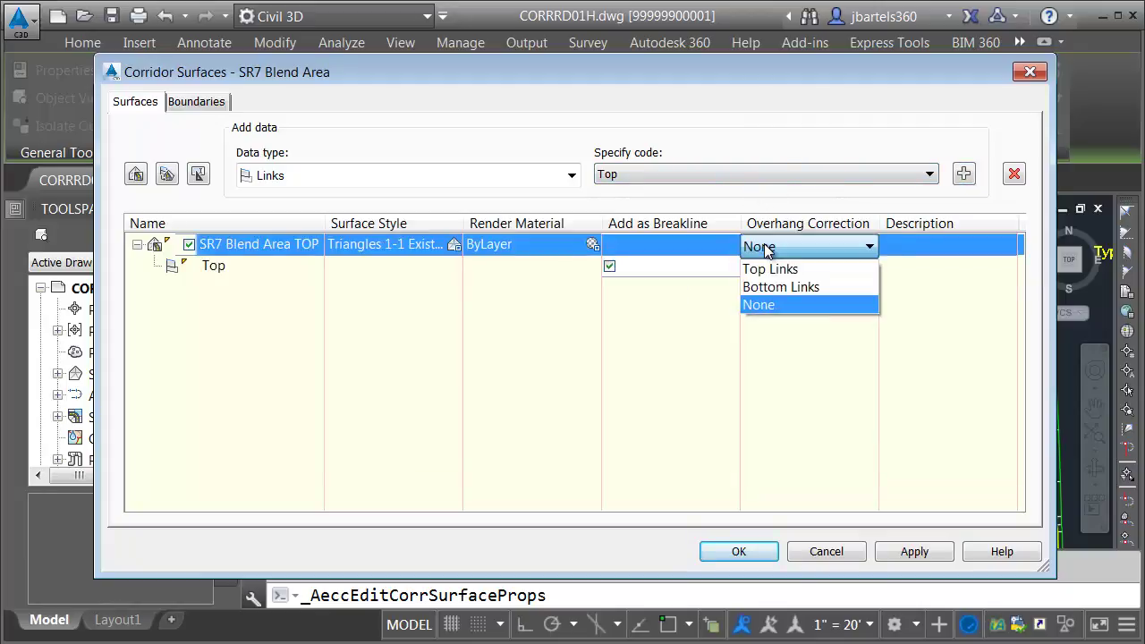
pyautogui.click(765, 270)
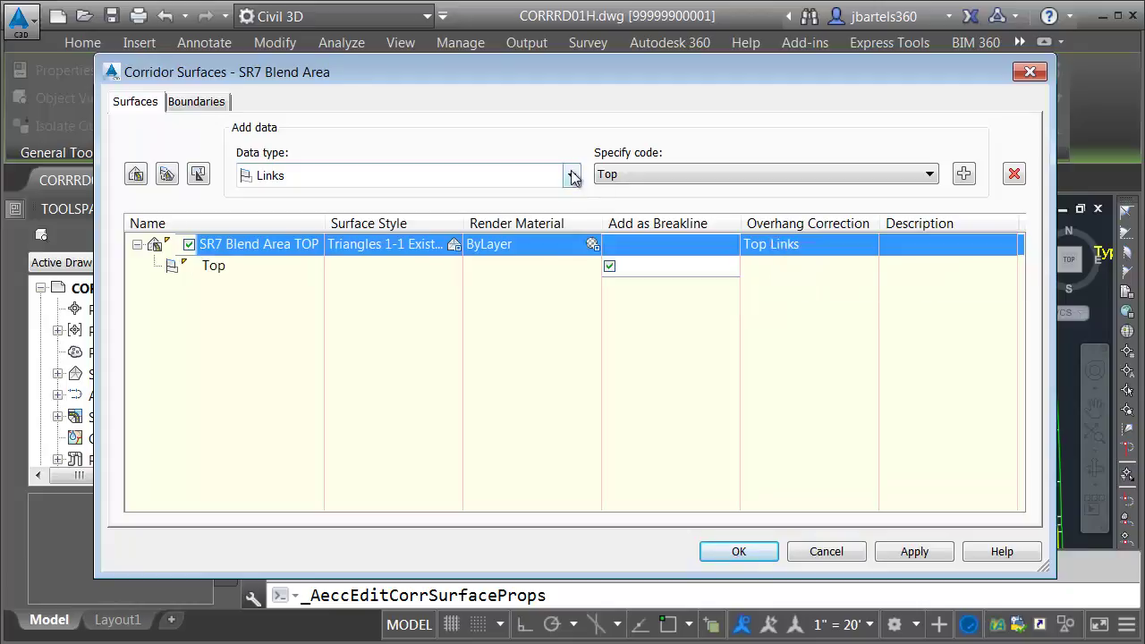
# Step: Add Back_Curb, Face_Curb and Flowline_Gutter feature lines to the surface
pyautogui.click(452, 177)
pyautogui.click(367, 197)
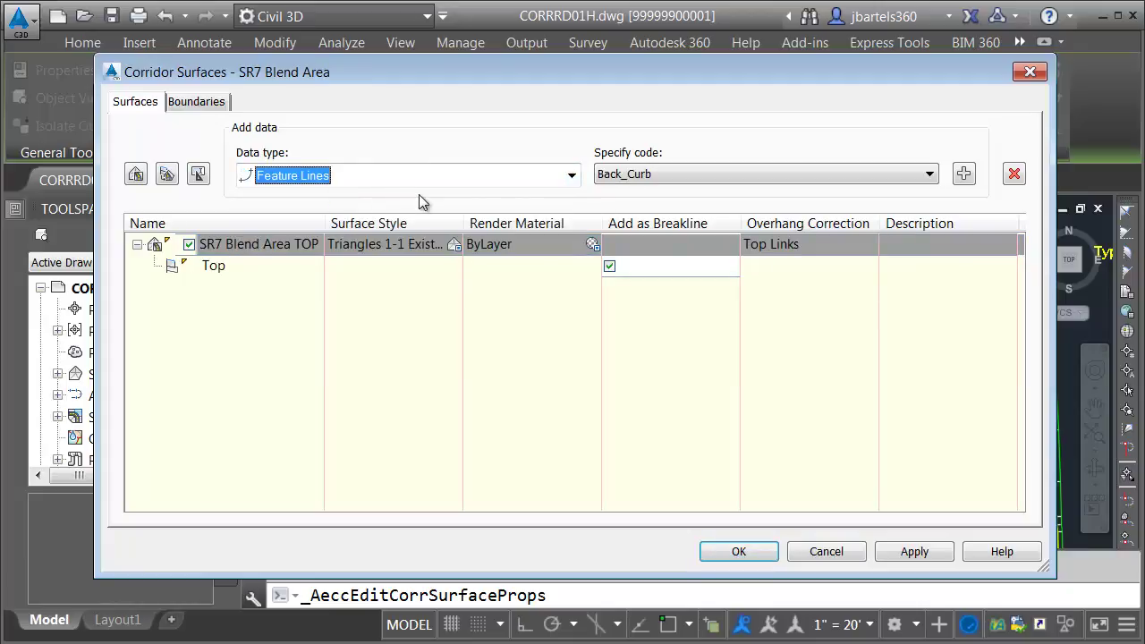
pyautogui.click(963, 173)
pyautogui.click(929, 174)
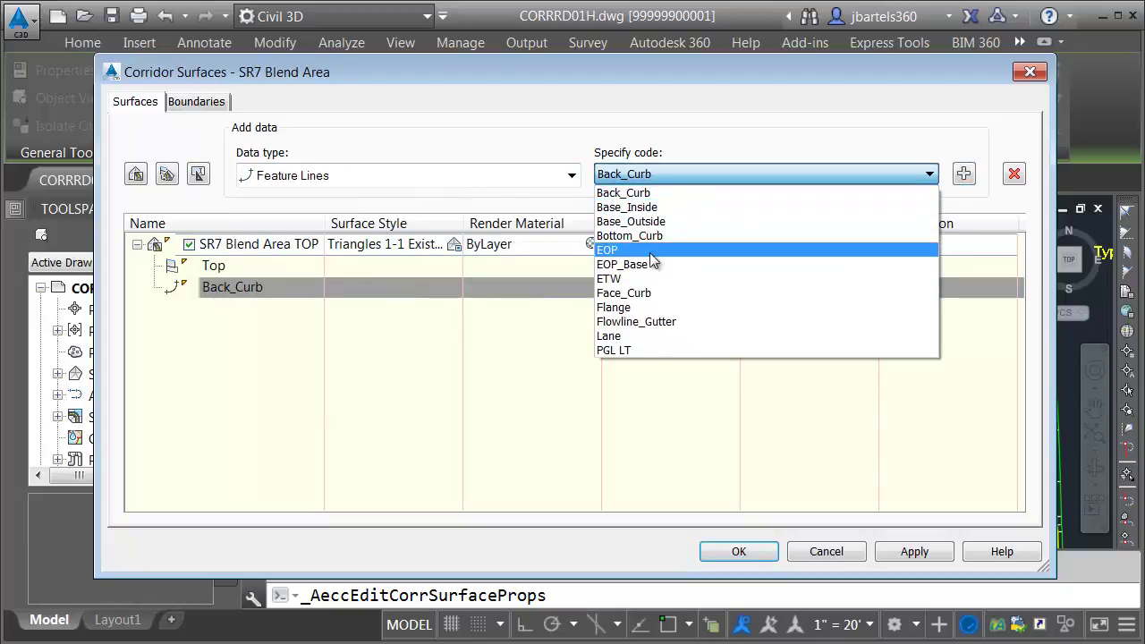
pyautogui.click(652, 292)
pyautogui.click(964, 174)
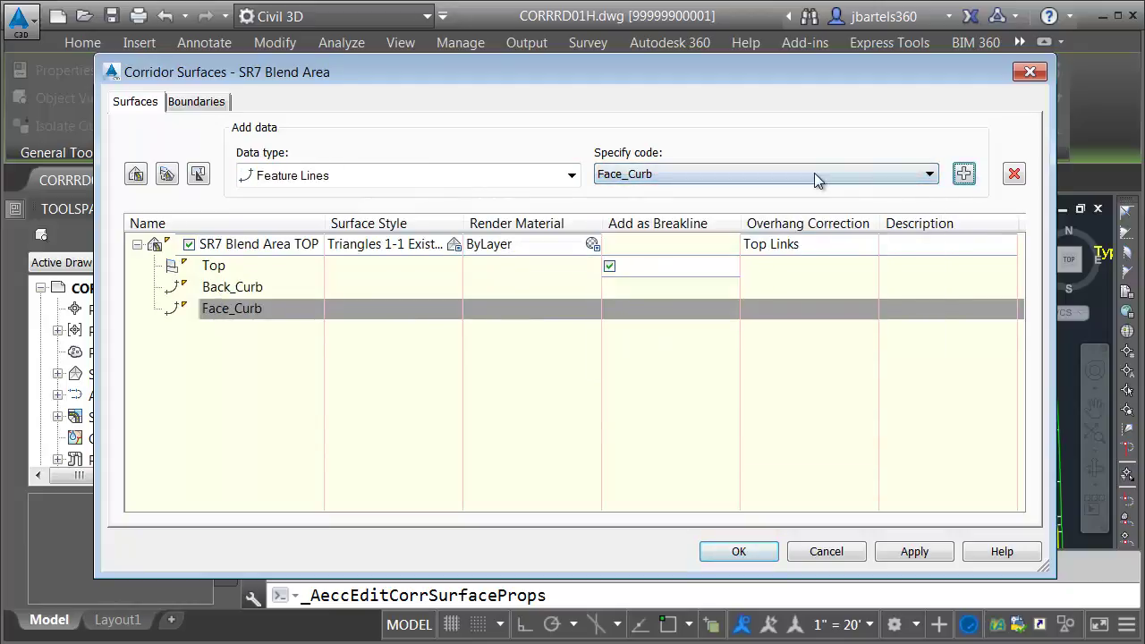
pyautogui.click(805, 175)
pyautogui.click(657, 322)
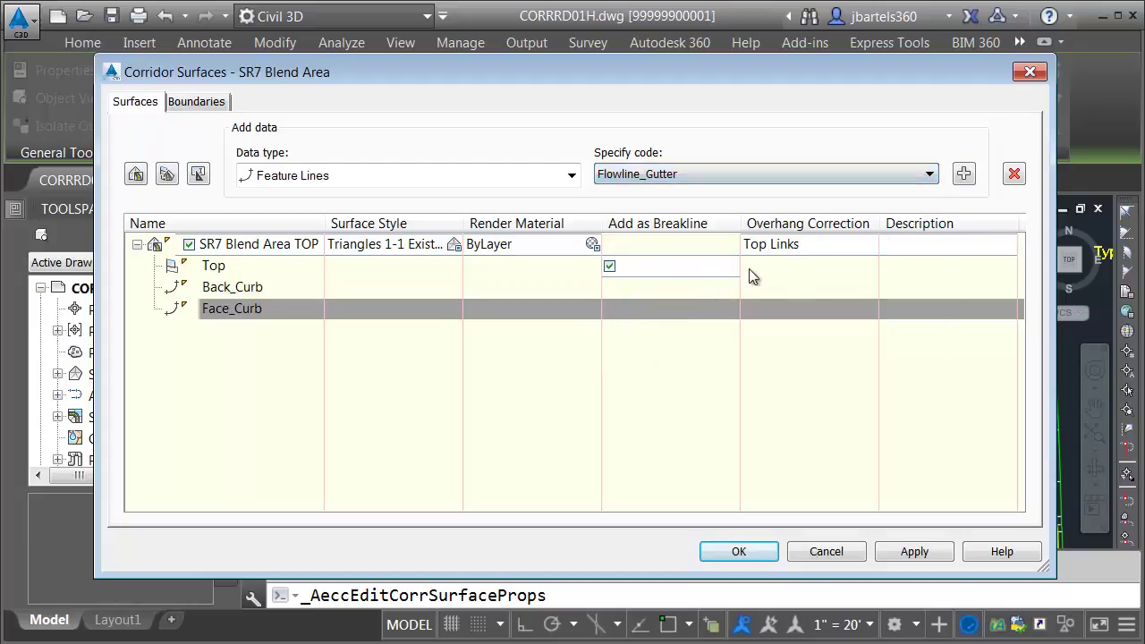
pyautogui.click(963, 173)
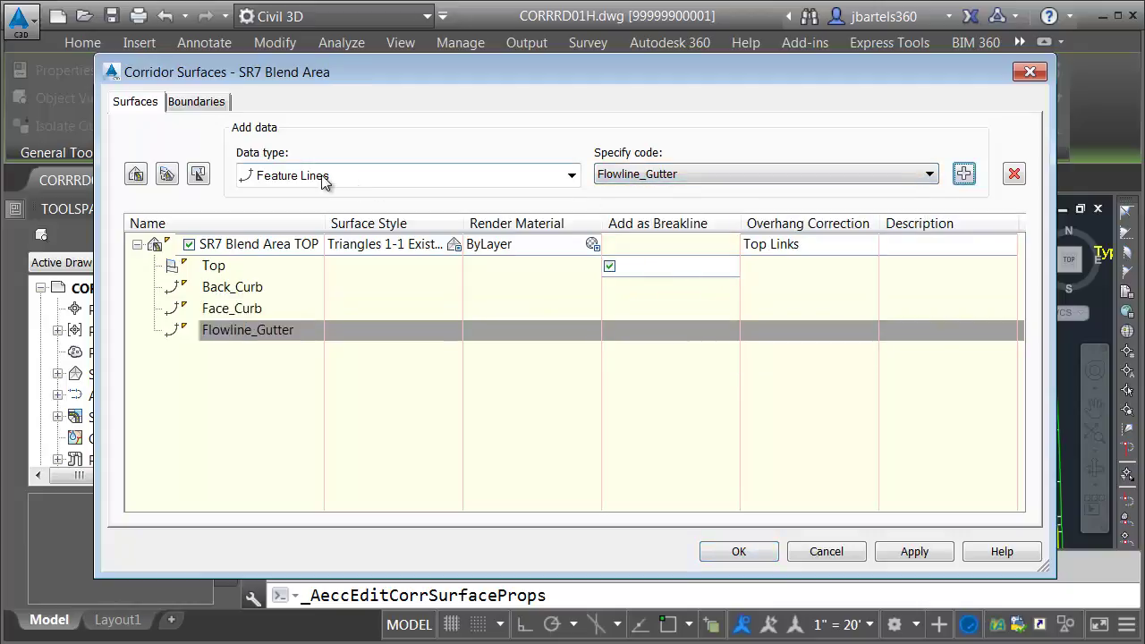
pyautogui.click(196, 104)
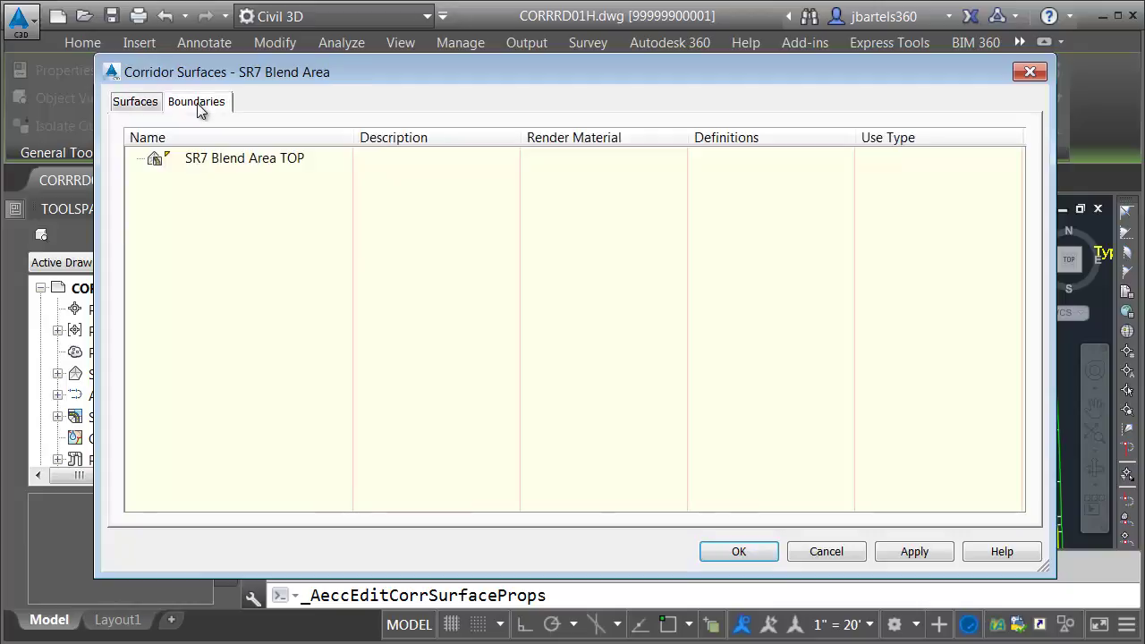
# Step: Use the corridor extents as SR7 Blend Area TOP's outer boundary and rebuild the corridor
pyautogui.rightClick(215, 158)
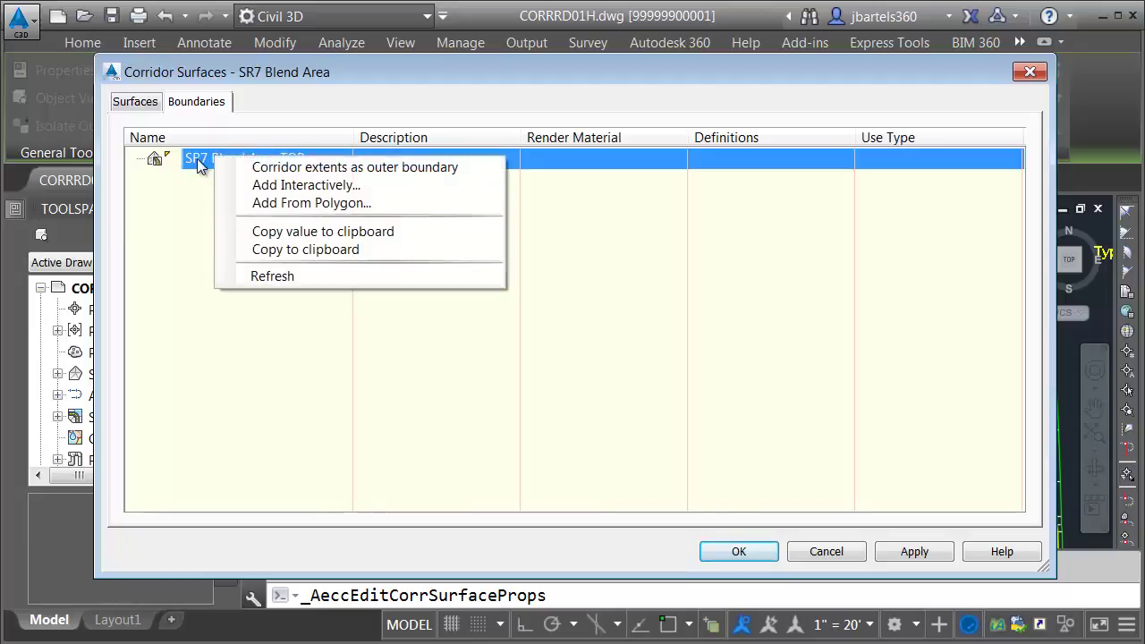
pyautogui.click(268, 168)
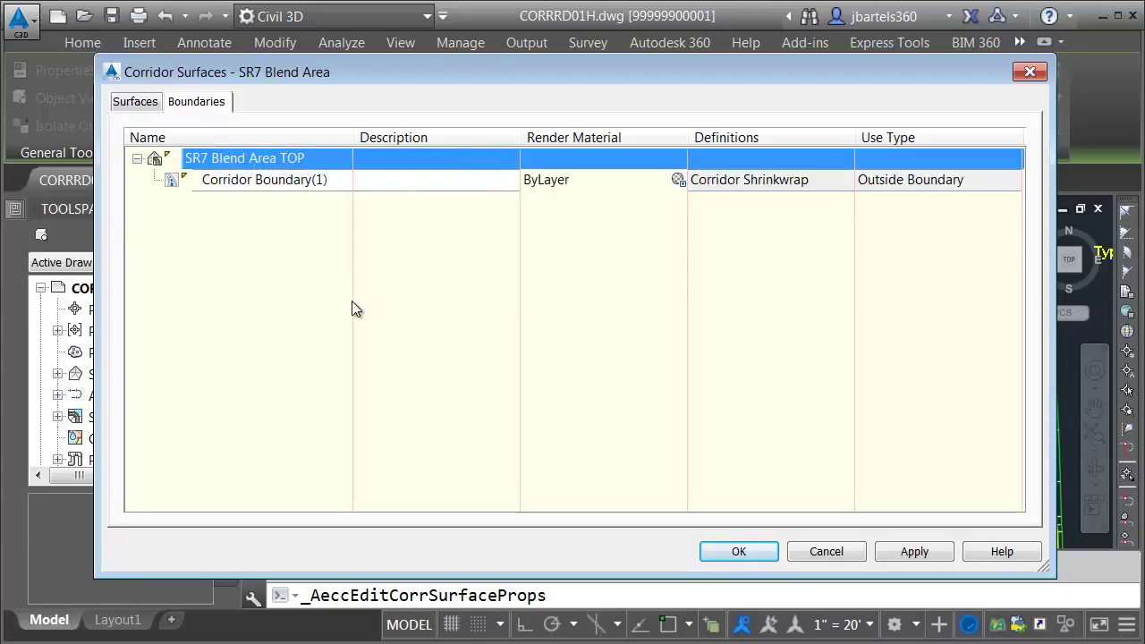
pyautogui.click(739, 552)
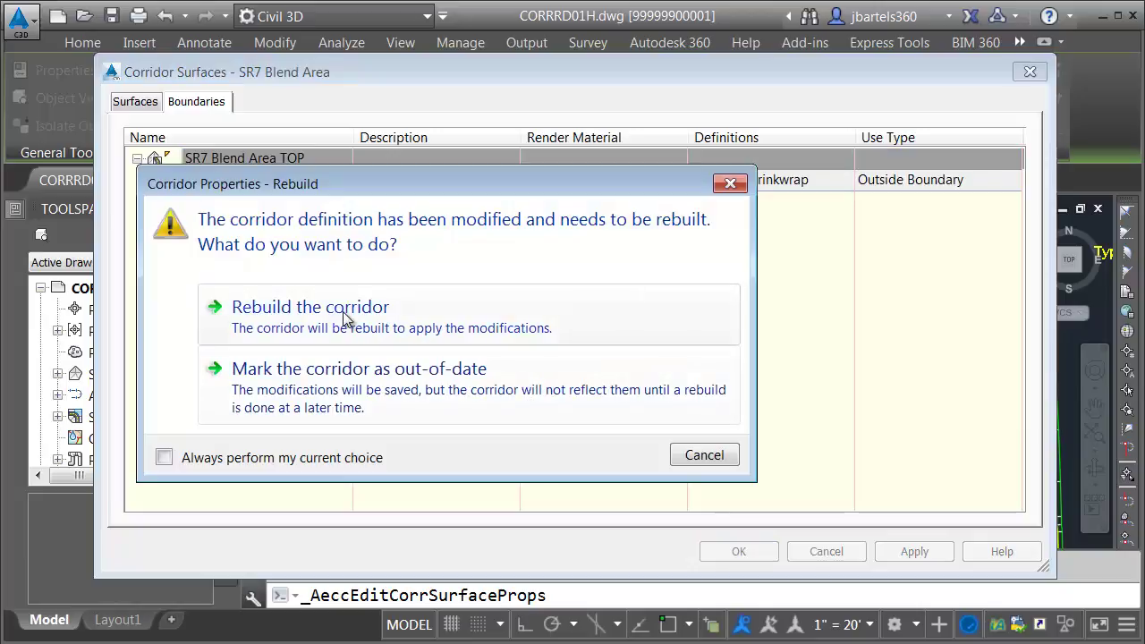
pyautogui.click(378, 307)
pyautogui.press('Escape')
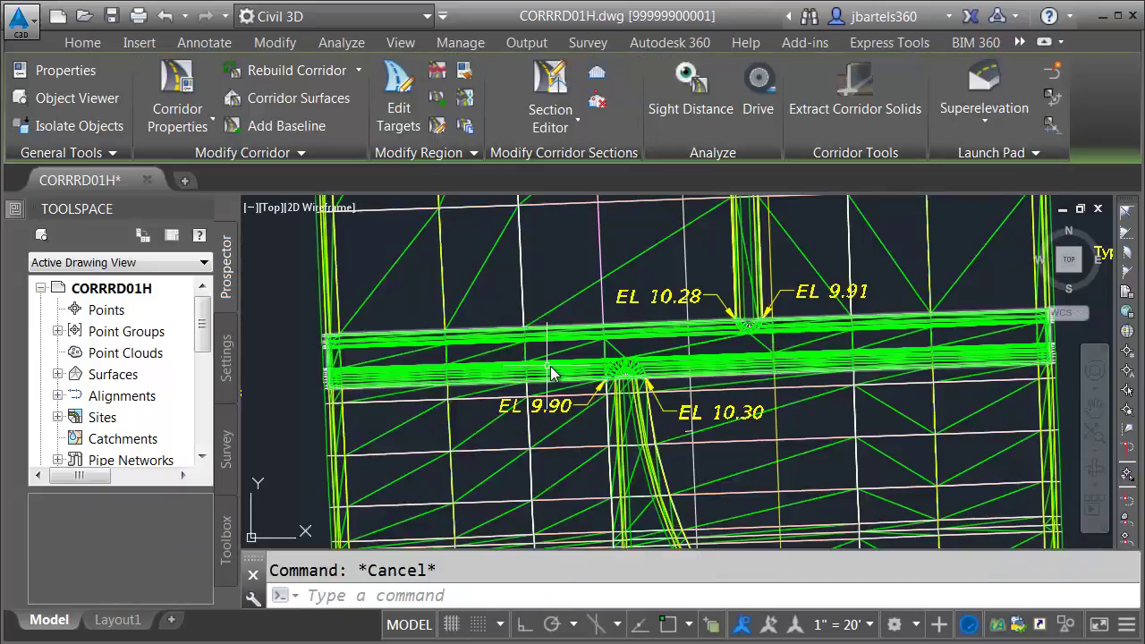
# Step: Open SR7 Blend Area TOP in the Object Viewer and orbit it to the opposite side
pyautogui.click(586, 367)
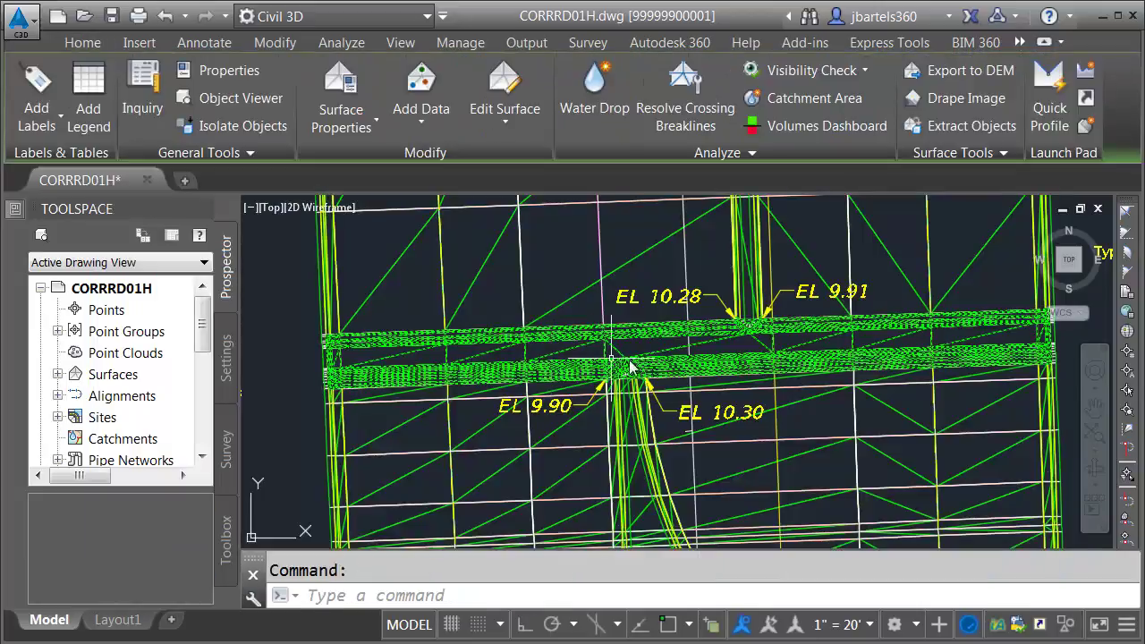
pyautogui.click(239, 96)
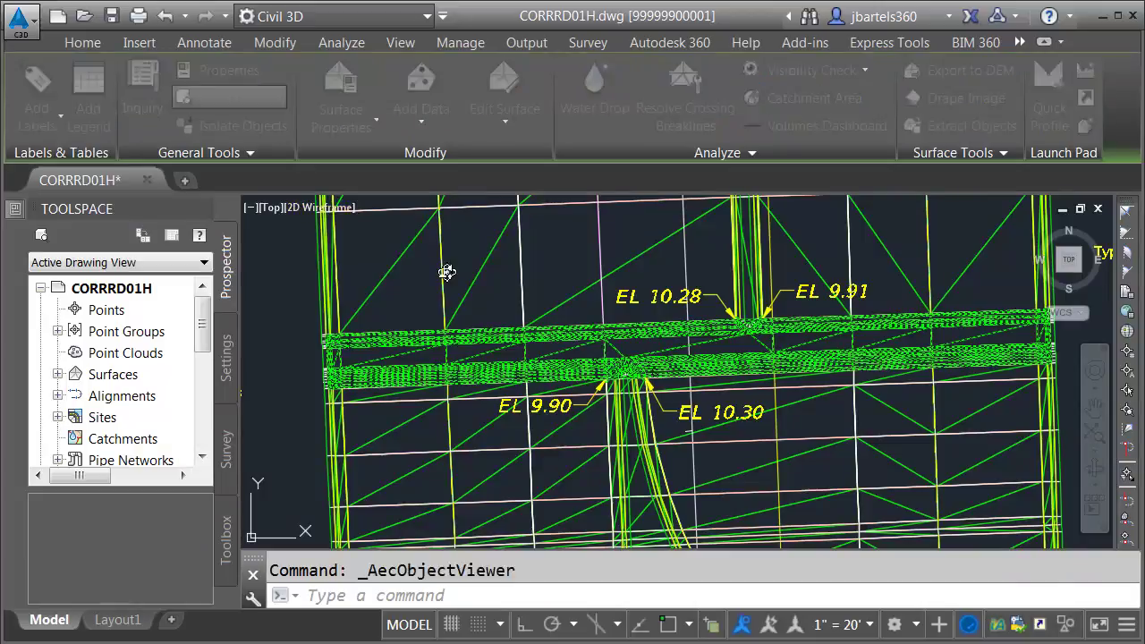
pyautogui.moveTo(549, 384); pyautogui.dragTo(564, 225)
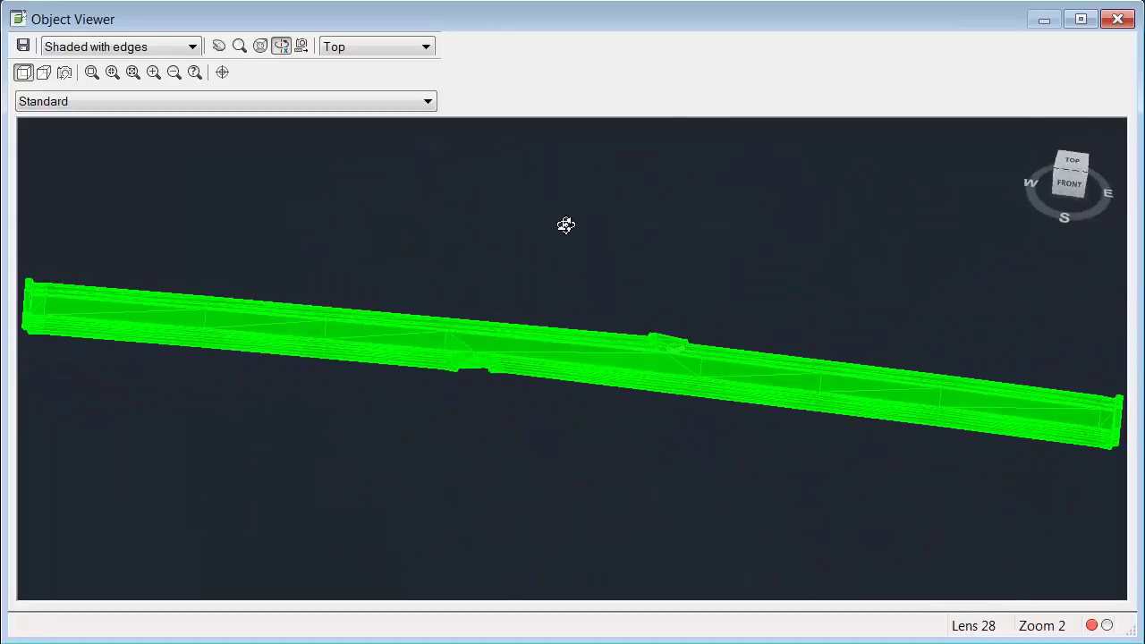
pyautogui.scroll(3, 465, 366)
pyautogui.moveTo(463, 376); pyautogui.dragTo(430, 420)
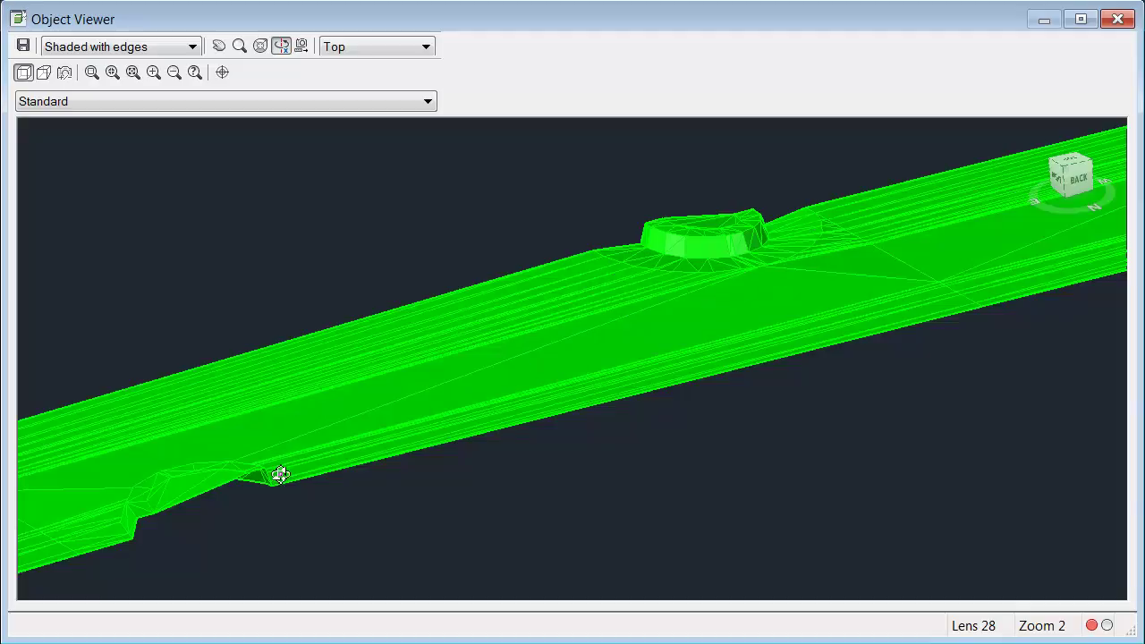
pyautogui.moveTo(187, 436); pyautogui.dragTo(760, 348)
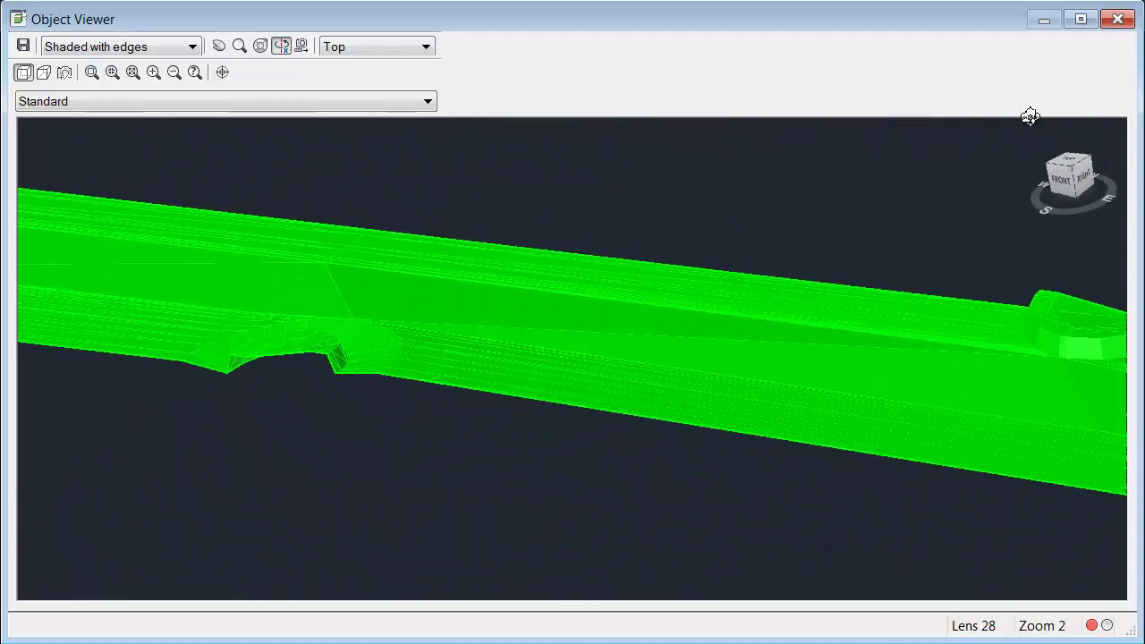
# Step: Close the Object Viewer and set the three green TIN surfaces to the _No Display style
pyautogui.click(1117, 18)
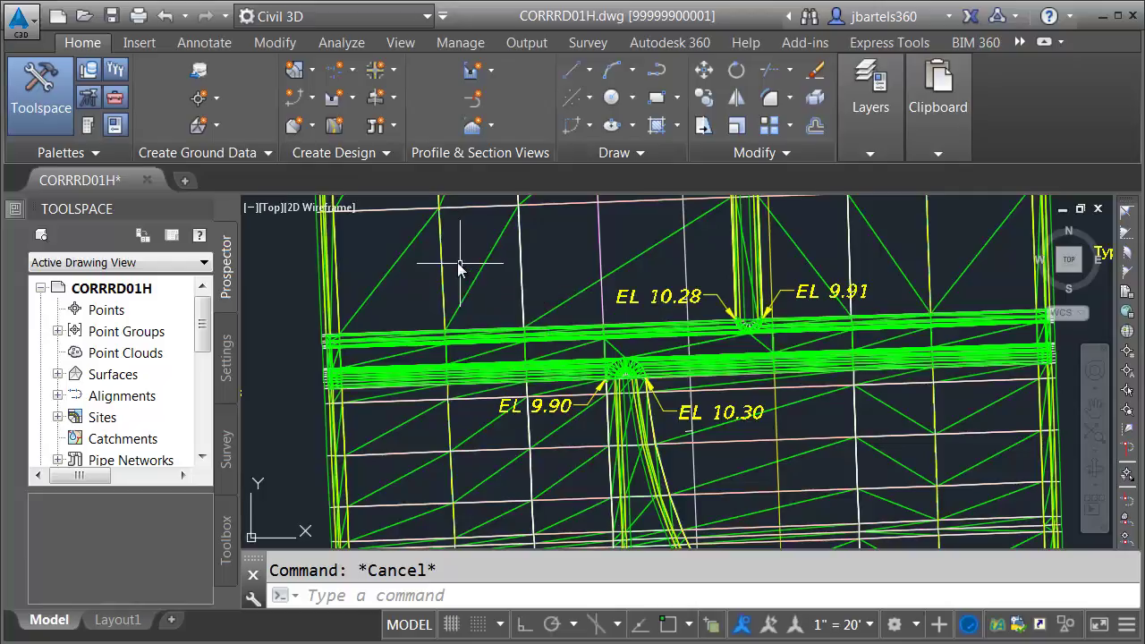
pyautogui.click(475, 317)
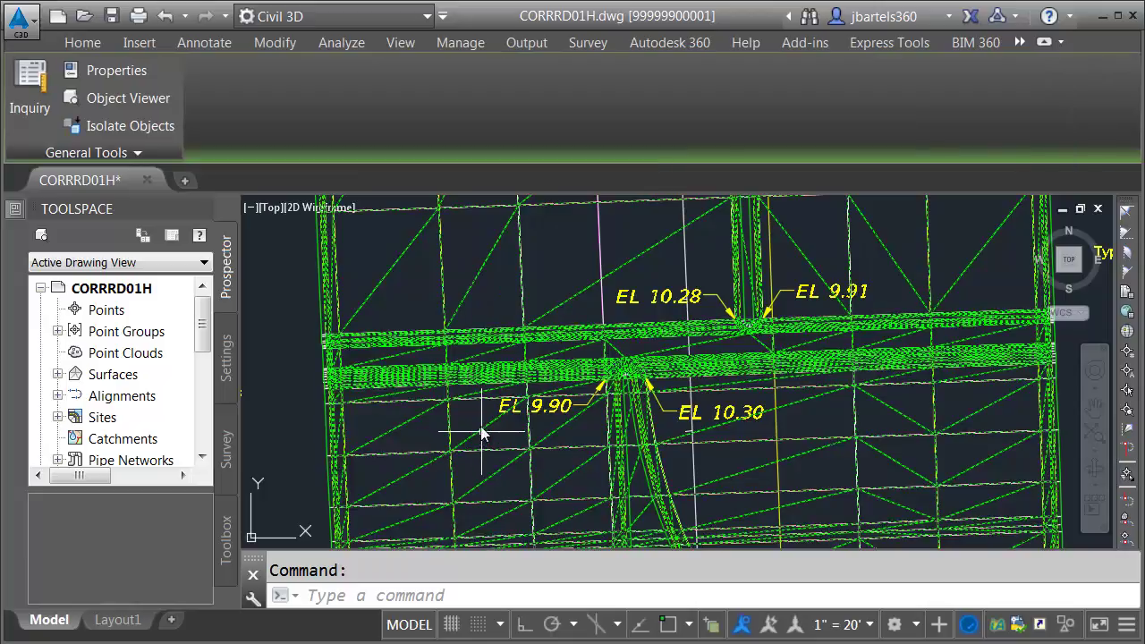
pyautogui.hotkey('ctrl', '1')
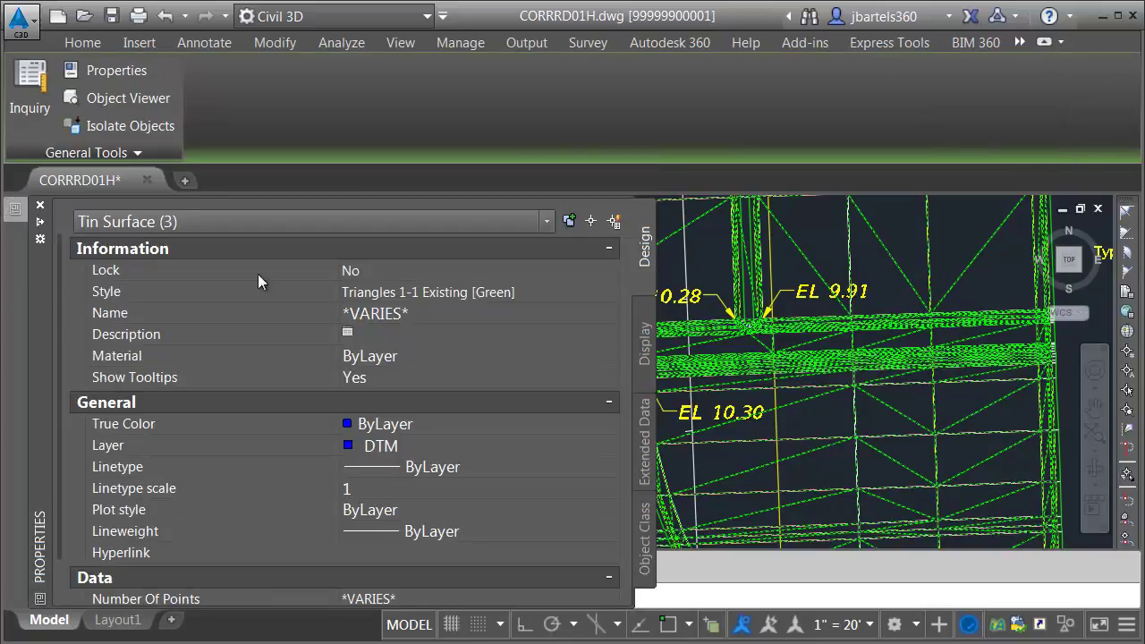
pyautogui.click(371, 291)
pyautogui.click(384, 293)
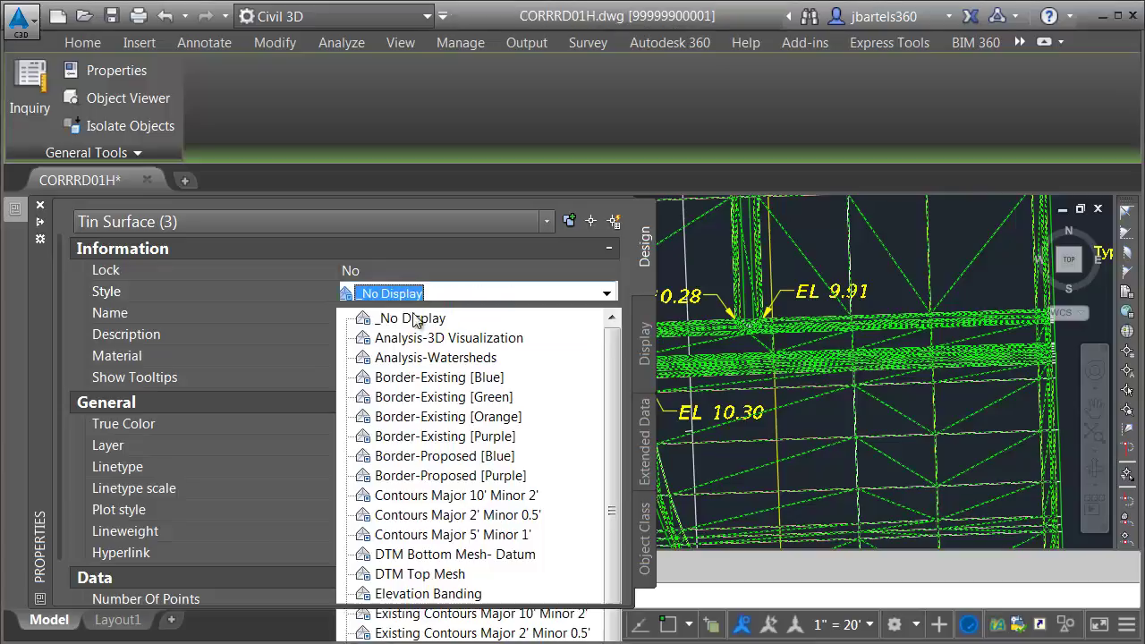
pyautogui.click(398, 319)
pyautogui.hotkey('ctrl', '1')
pyautogui.press('Escape')
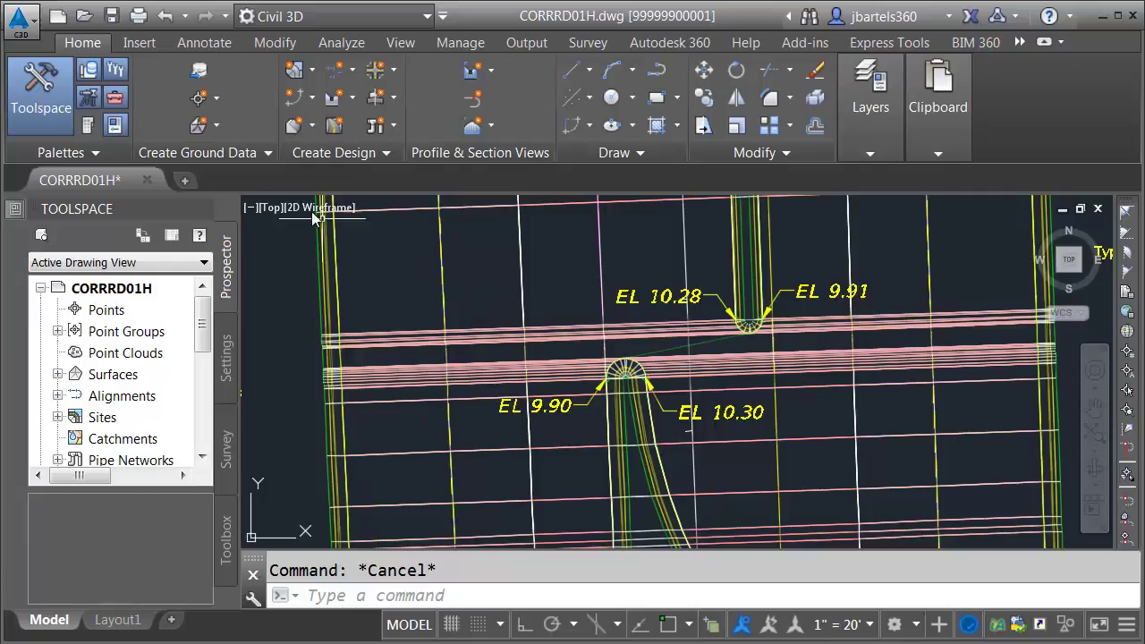
# Step: Start a new TIN surface named SR7 Composite
pyautogui.click(211, 125)
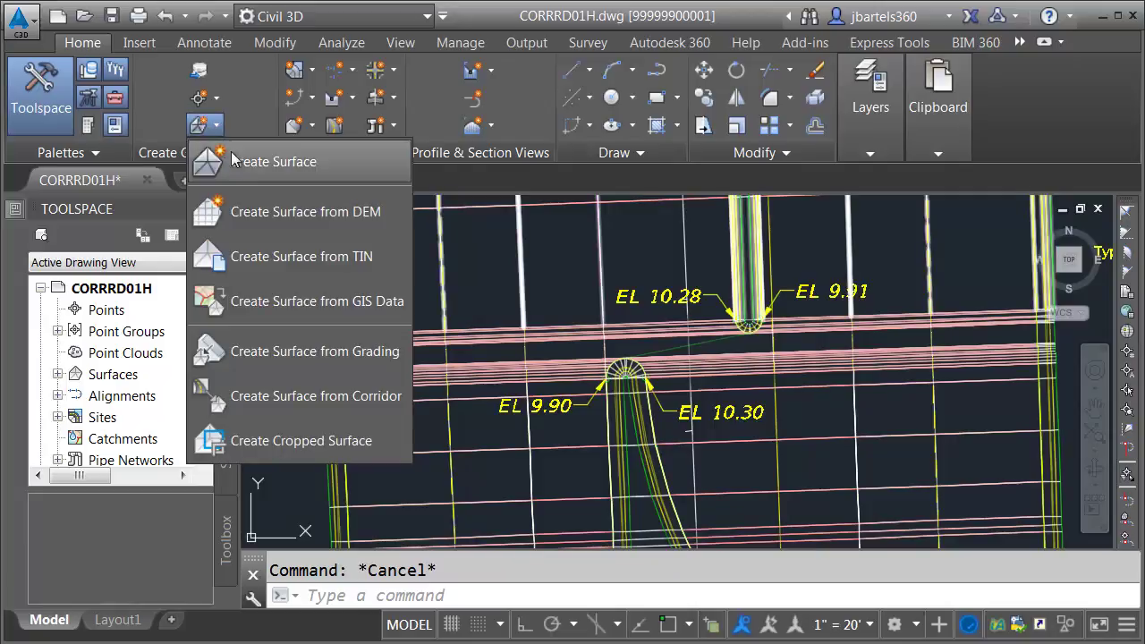
pyautogui.click(214, 161)
pyautogui.click(509, 282)
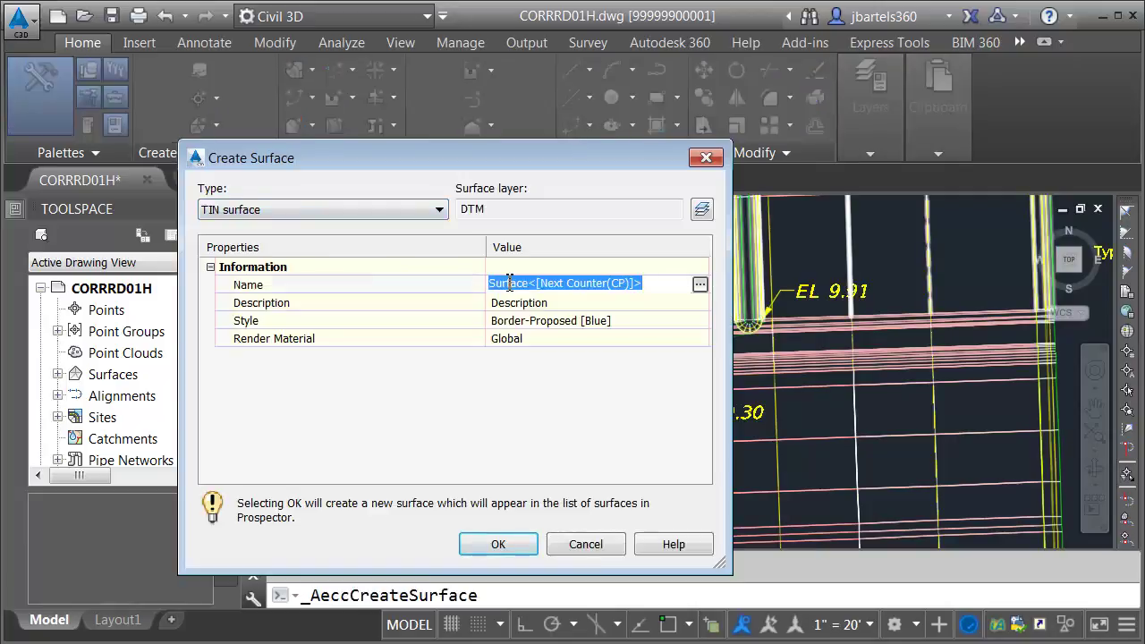
pyautogui.write('SR7 Composite')
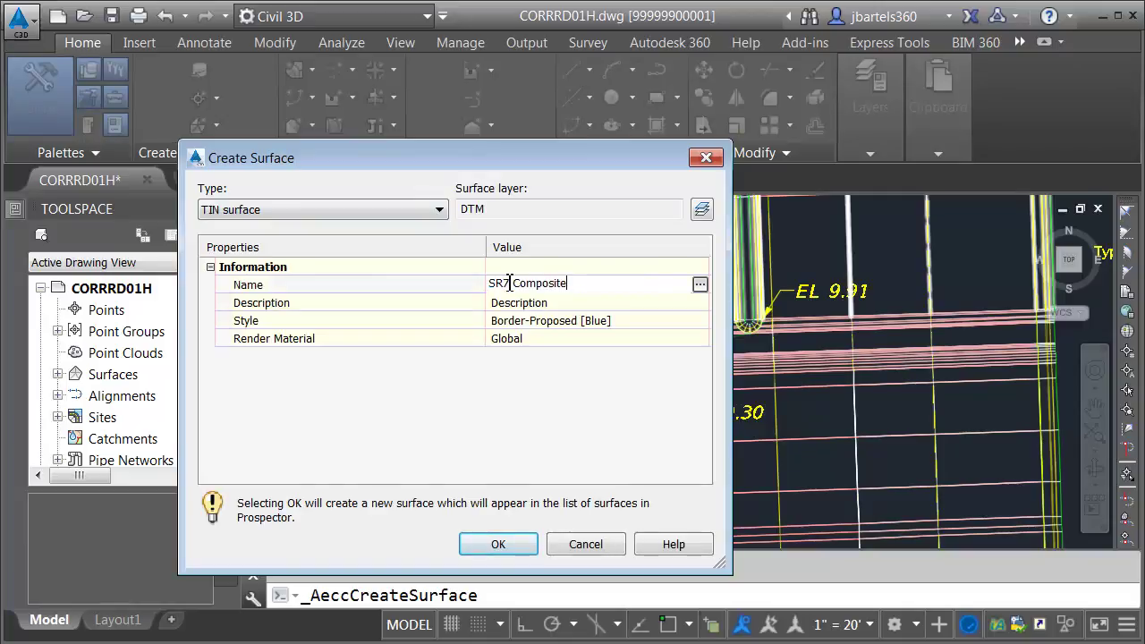
pyautogui.press('Return')
# Step: Give it the Triangles 1-1 Existing [Orange] style and create the surface
pyautogui.click(604, 326)
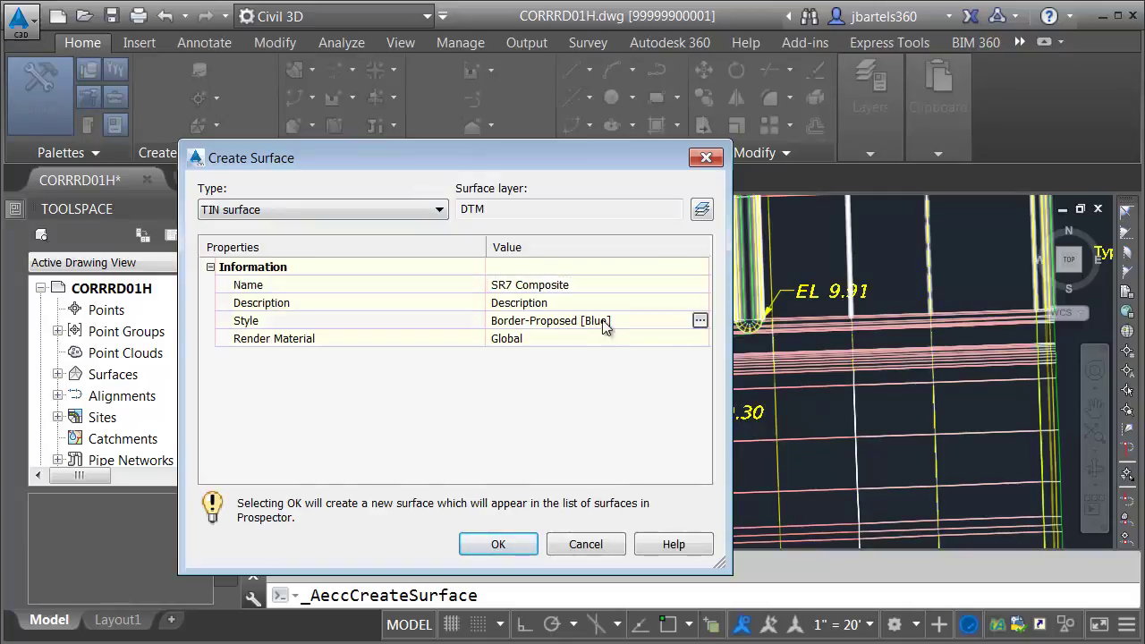
pyautogui.click(700, 320)
pyautogui.click(490, 146)
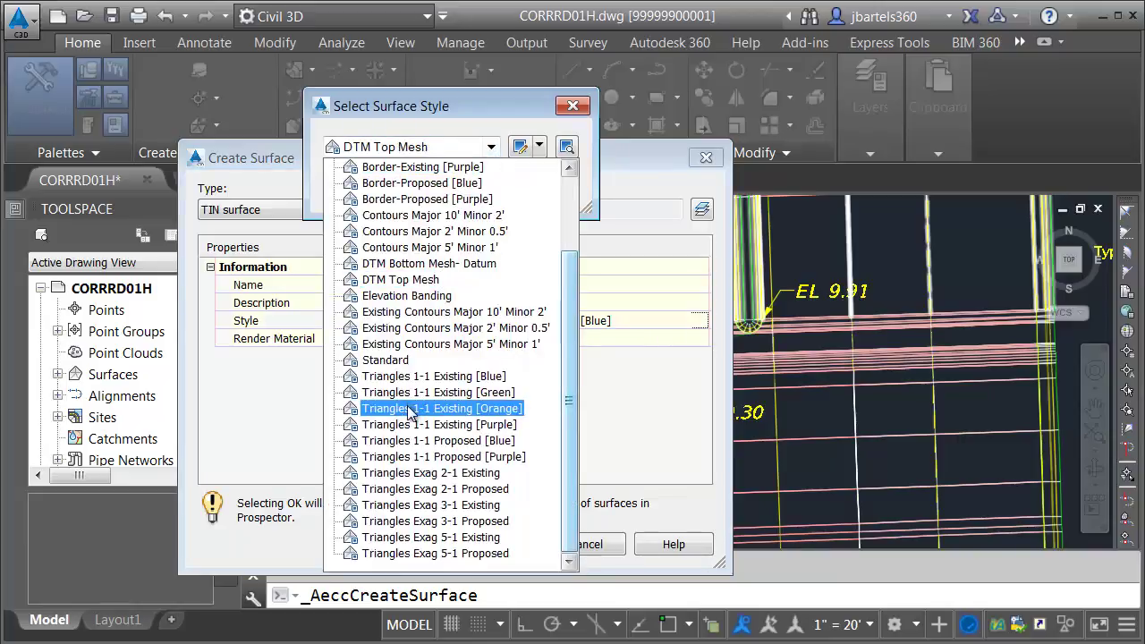
pyautogui.click(442, 410)
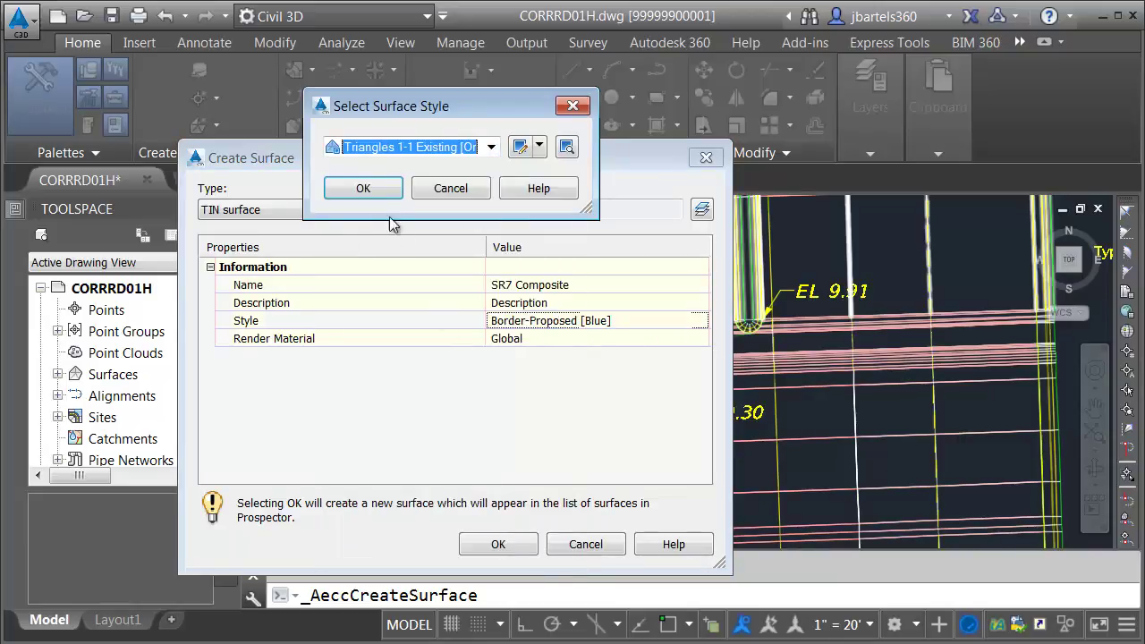
pyautogui.click(374, 190)
pyautogui.click(498, 544)
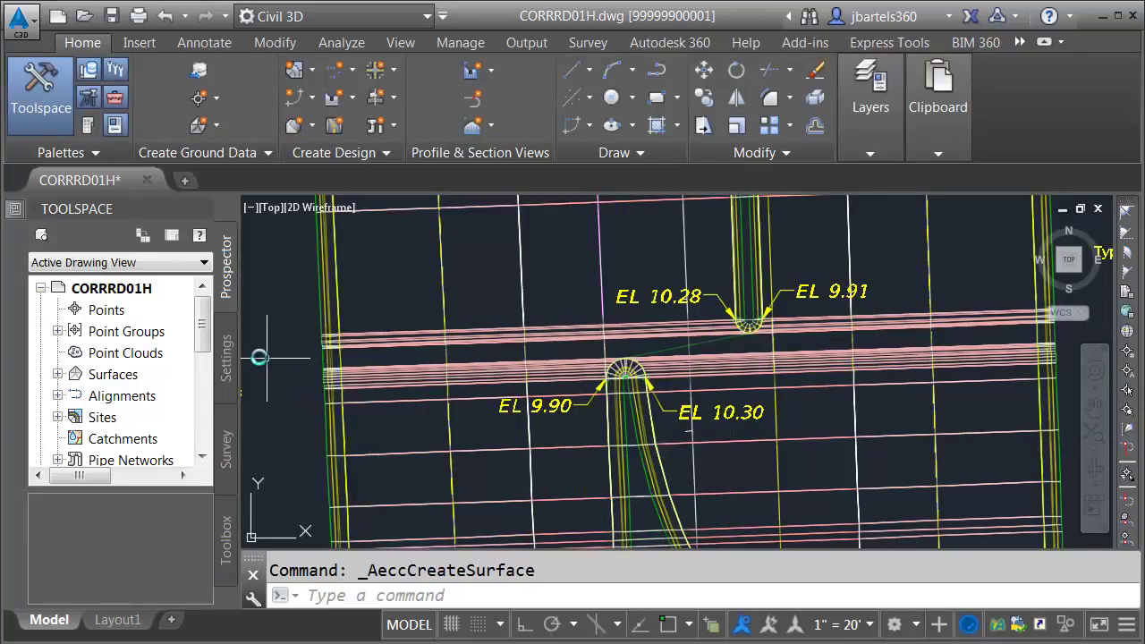
# Step: Widen the Prospector panel and expand Surfaces > SR7 Composite > Definition
pyautogui.moveTo(240, 354); pyautogui.dragTo(306, 359)
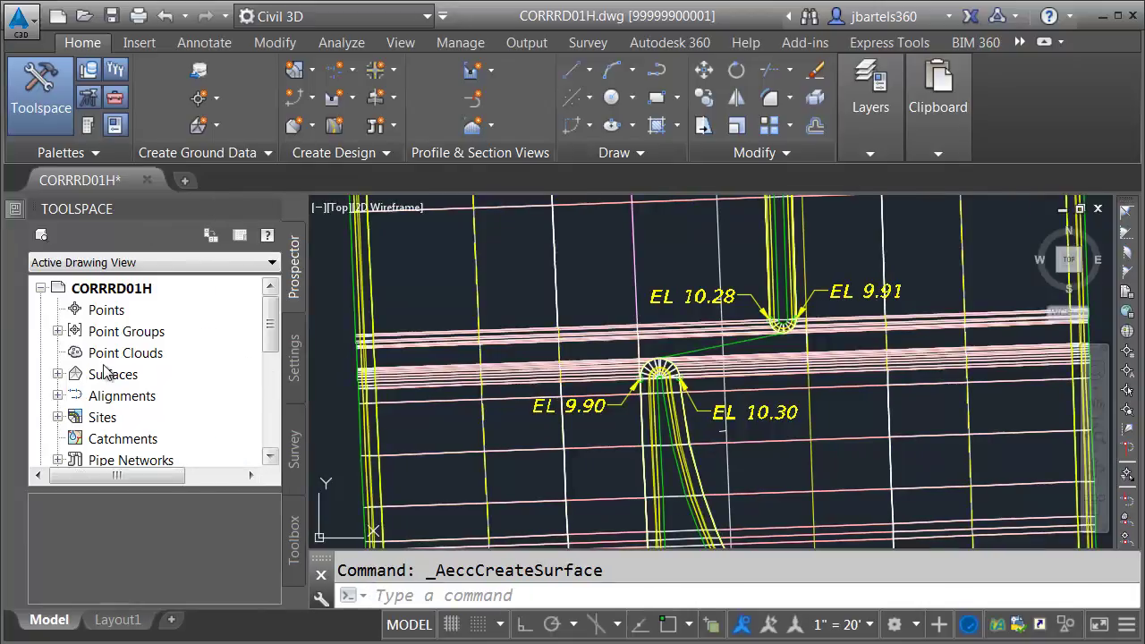
pyautogui.click(57, 373)
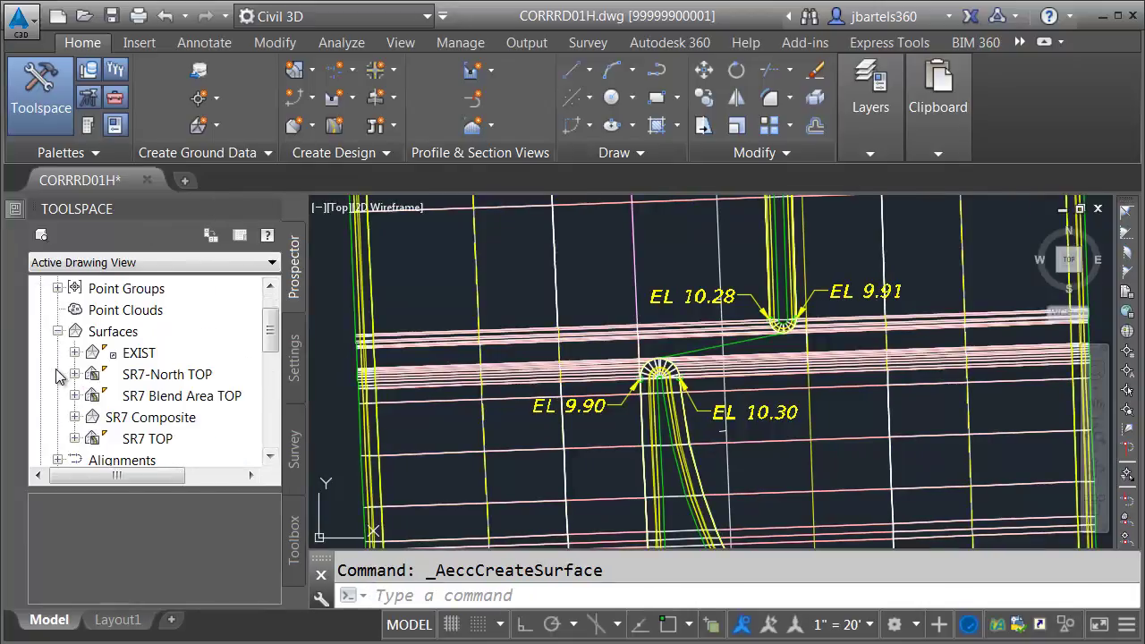
pyautogui.click(75, 418)
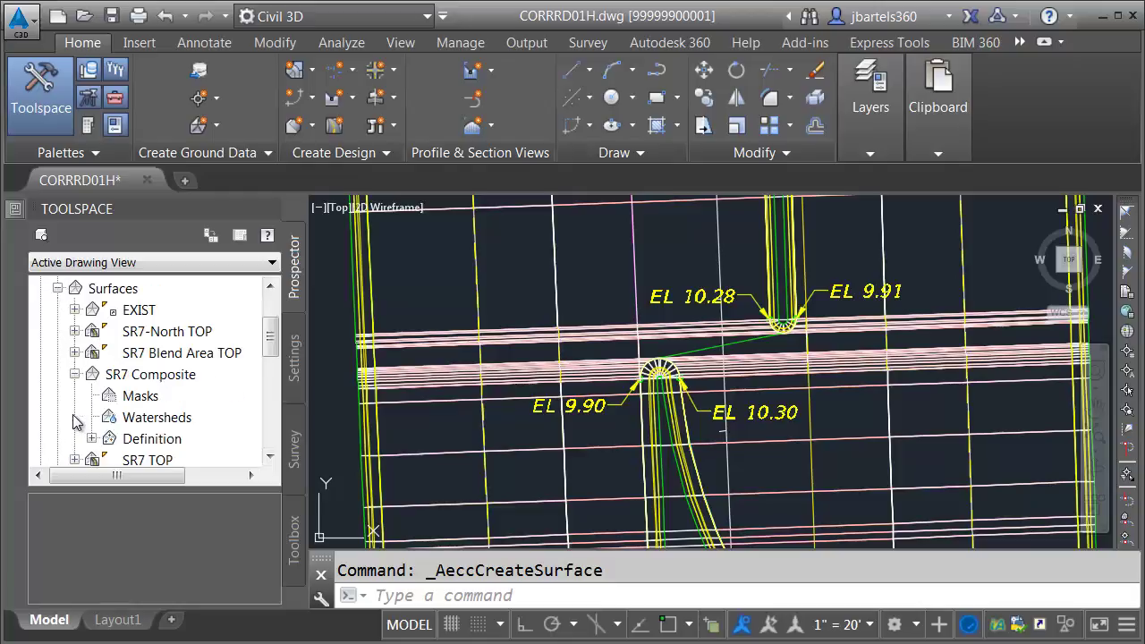
pyautogui.click(91, 439)
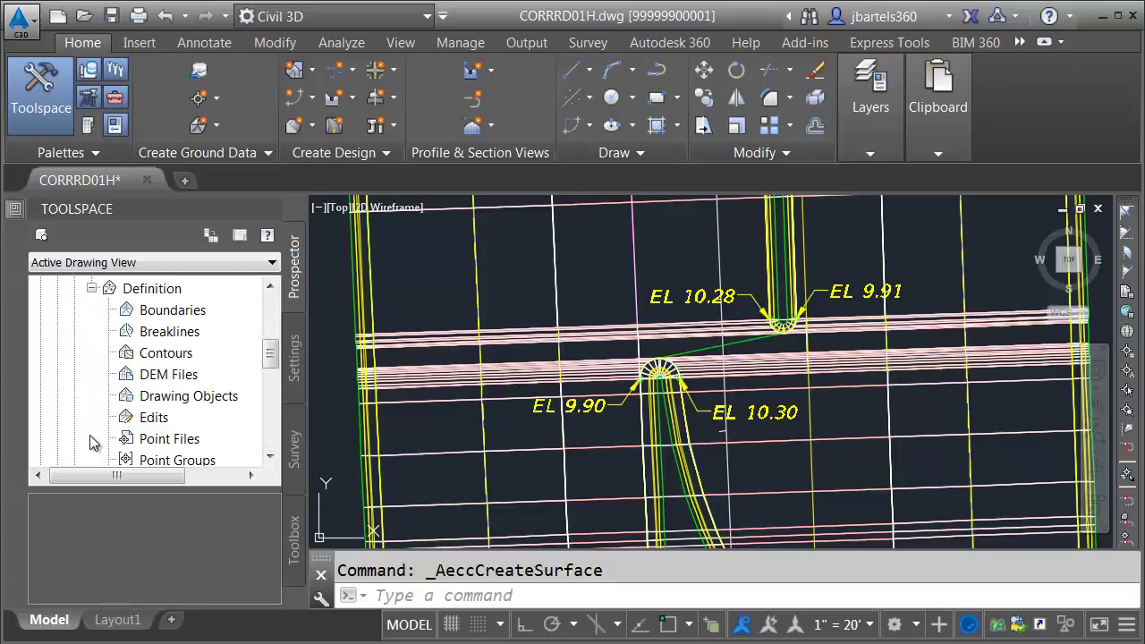
# Step: Paste SR7 Blend Area TOP, SR7 TOP and SR7-North TOP into SR7 Composite's Edits
pyautogui.rightClick(150, 421)
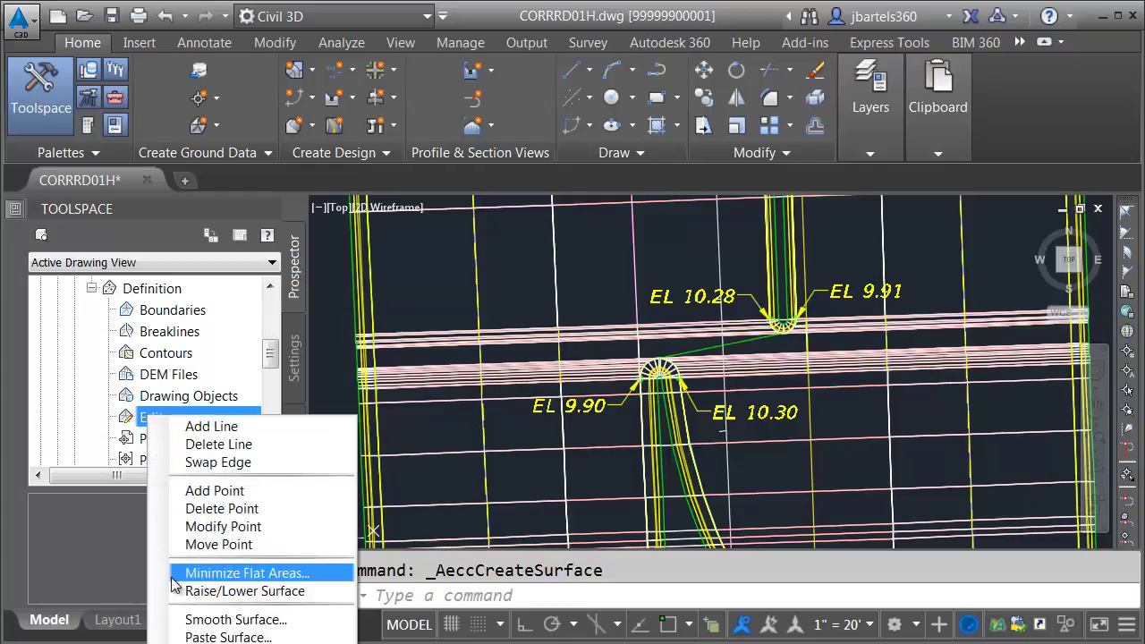
pyautogui.click(190, 637)
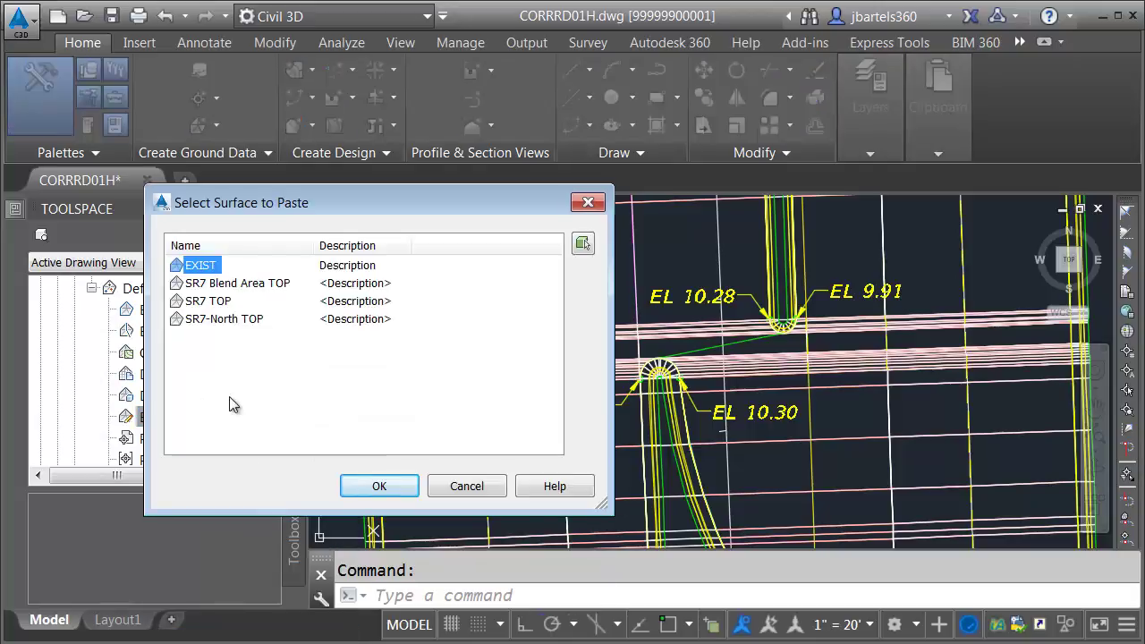
pyautogui.click(198, 284)
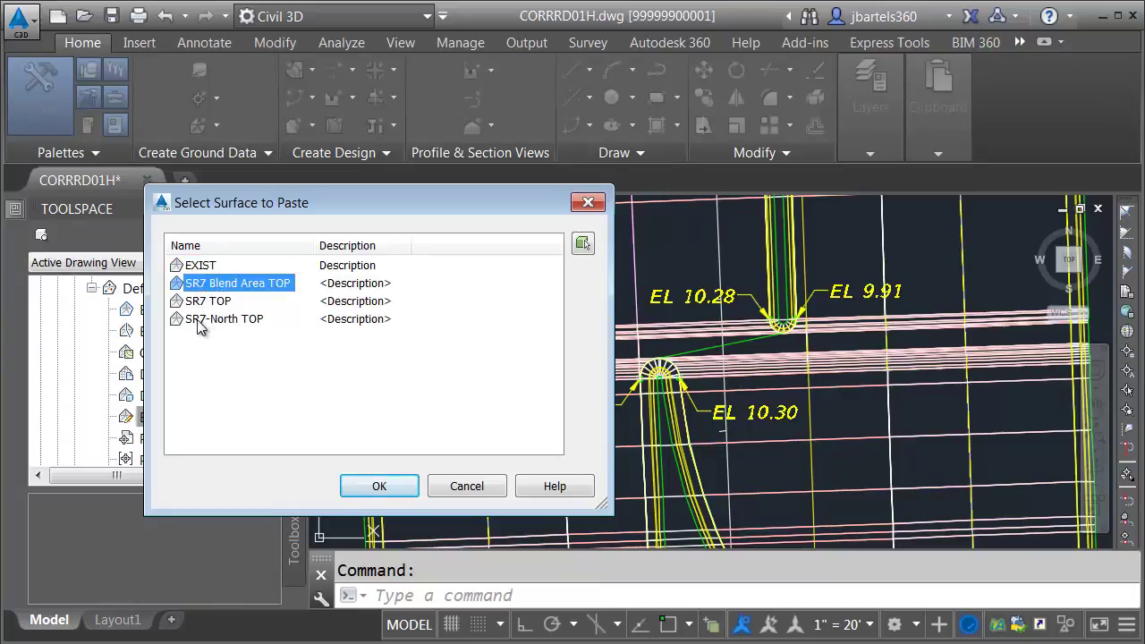
pyautogui.keyDown('shift'); pyautogui.click(211, 321); pyautogui.keyUp('shift')
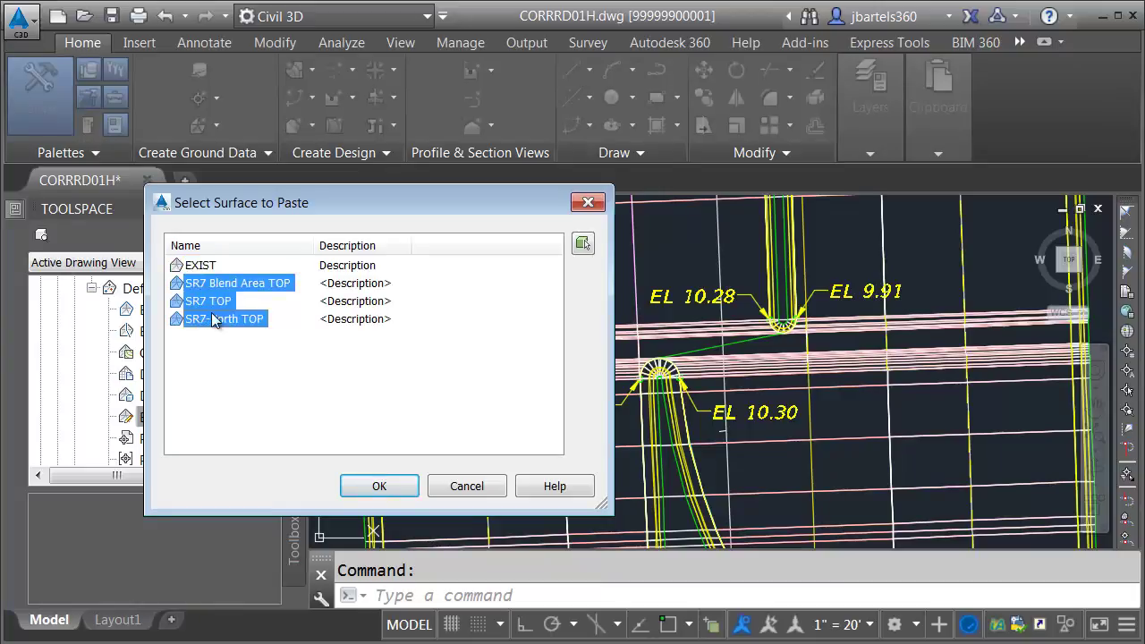
pyautogui.click(376, 486)
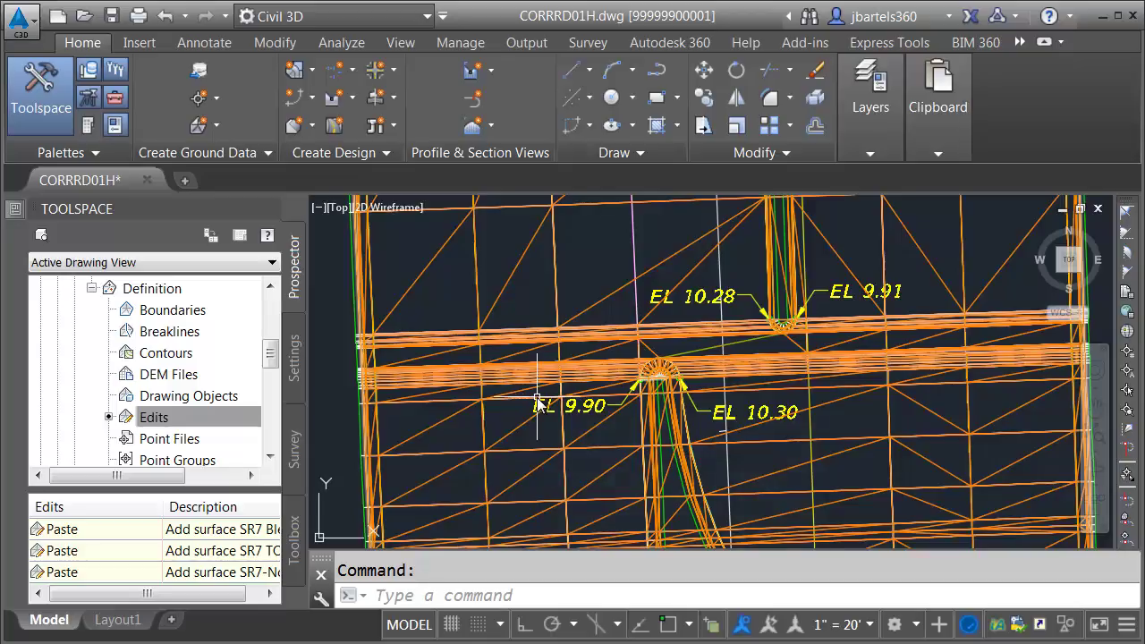
pyautogui.click(591, 327)
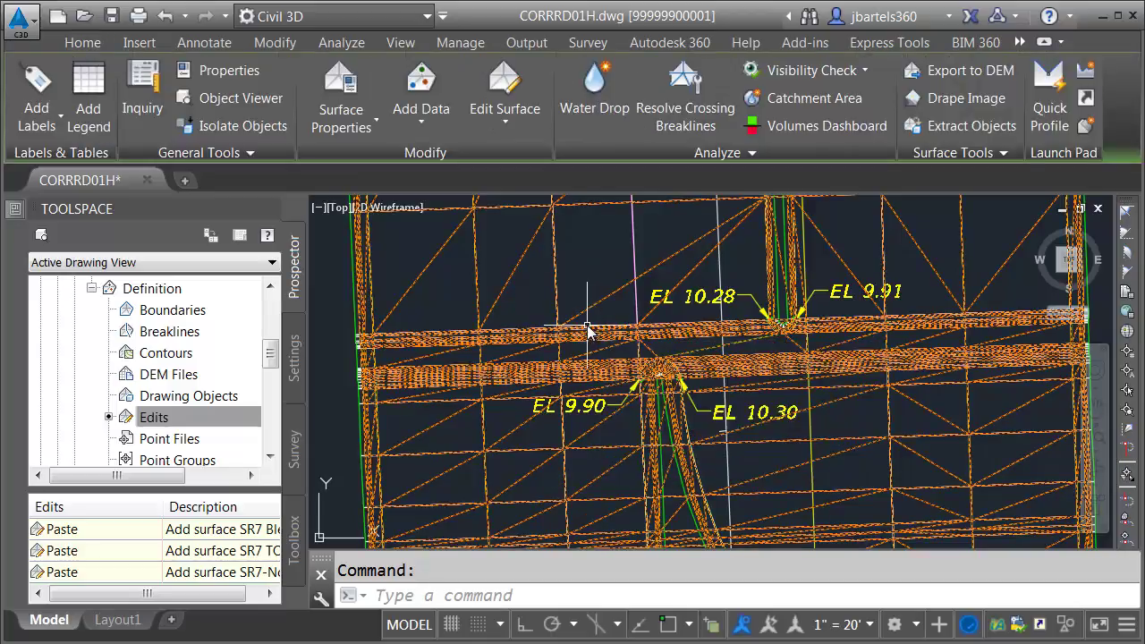
pyautogui.click(257, 97)
pyautogui.moveTo(558, 506); pyautogui.dragTo(540, 301)
pyautogui.scroll(5, 563, 407)
pyautogui.moveTo(550, 465); pyautogui.dragTo(597, 461)
pyautogui.moveTo(800, 381); pyautogui.dragTo(608, 401)
pyautogui.scroll(-6, 601, 409)
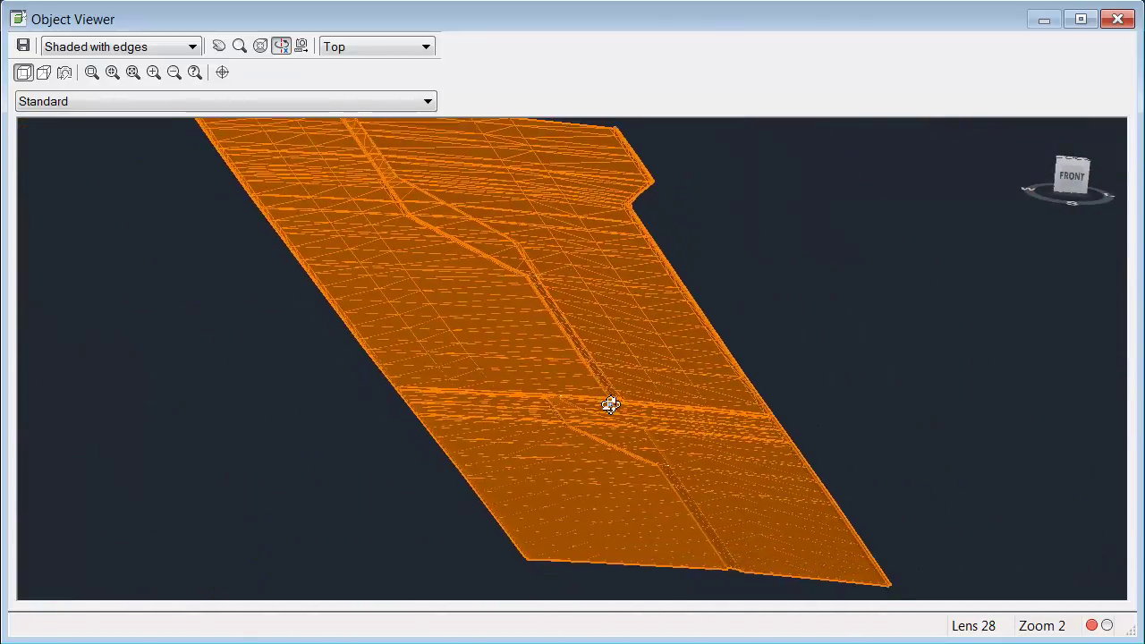
pyautogui.click(1117, 20)
# Step: Zoom out and pan down to show the full orange SR7 Composite along the corridor
pyautogui.scroll(-8, 583, 295)
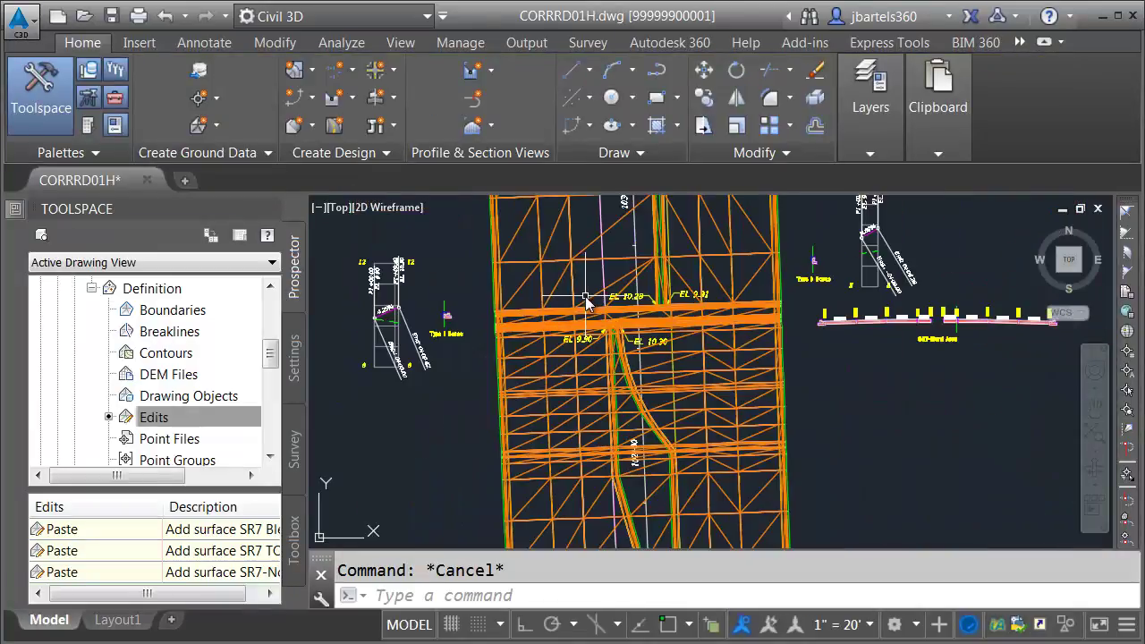
pyautogui.moveTo(634, 333)
pyautogui.mouseDown(button='middle')
pyautogui.moveTo(618, 396)
pyautogui.moveTo(625, 440)
pyautogui.mouseUp(button='middle')
pyautogui.moveTo(726, 427)
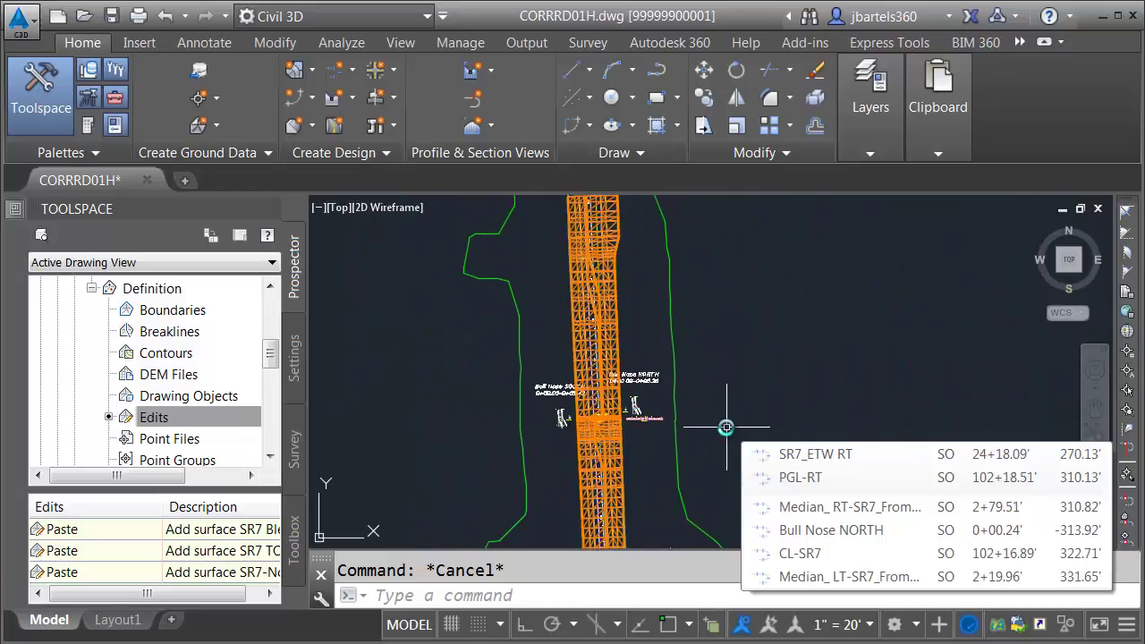